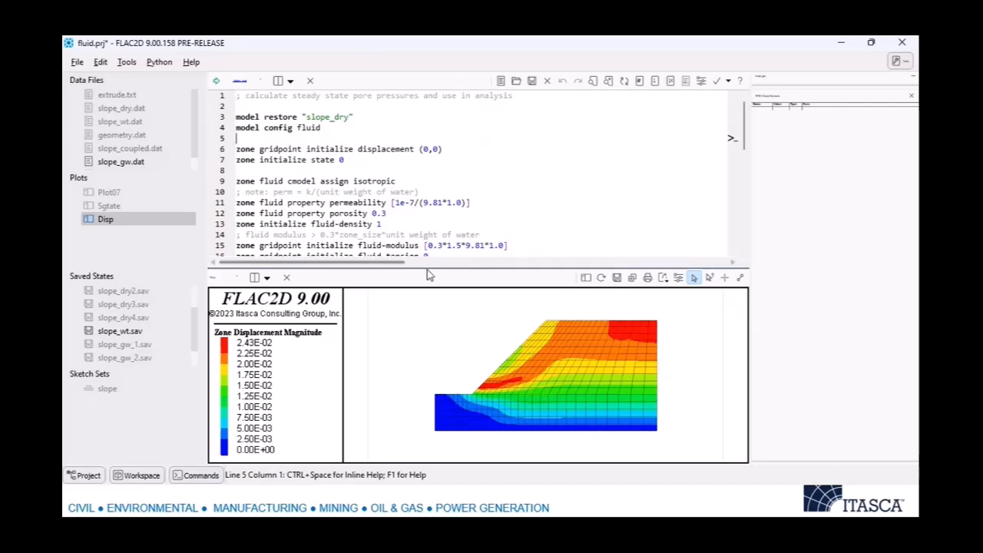
Enlarge the script editor and examine the model restore, fluid configuration, displacement and state reset, and fluid property commands.
drag(430, 272, 424, 326)
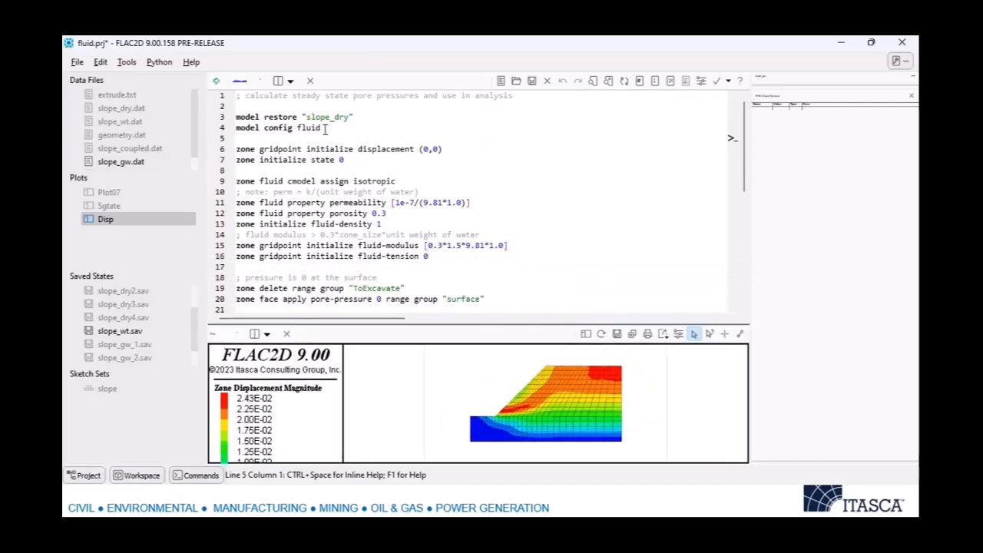
double_click(269, 149)
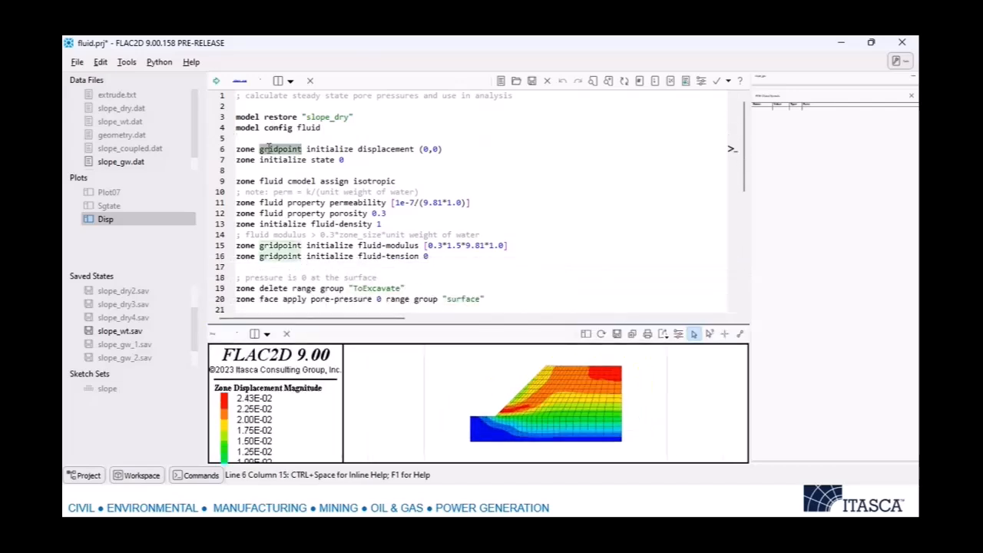
key(Down)
key(Home)
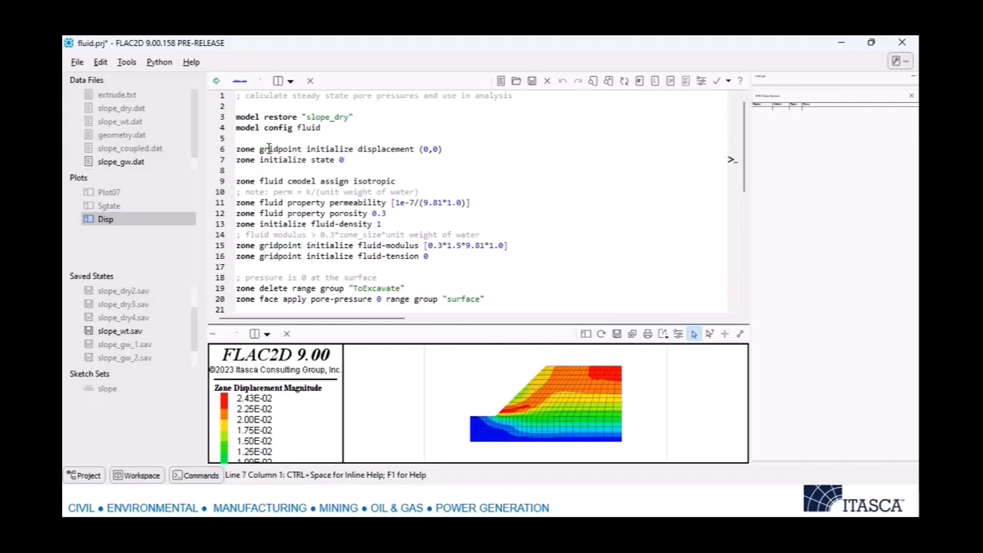
key(Down)
key(Down)
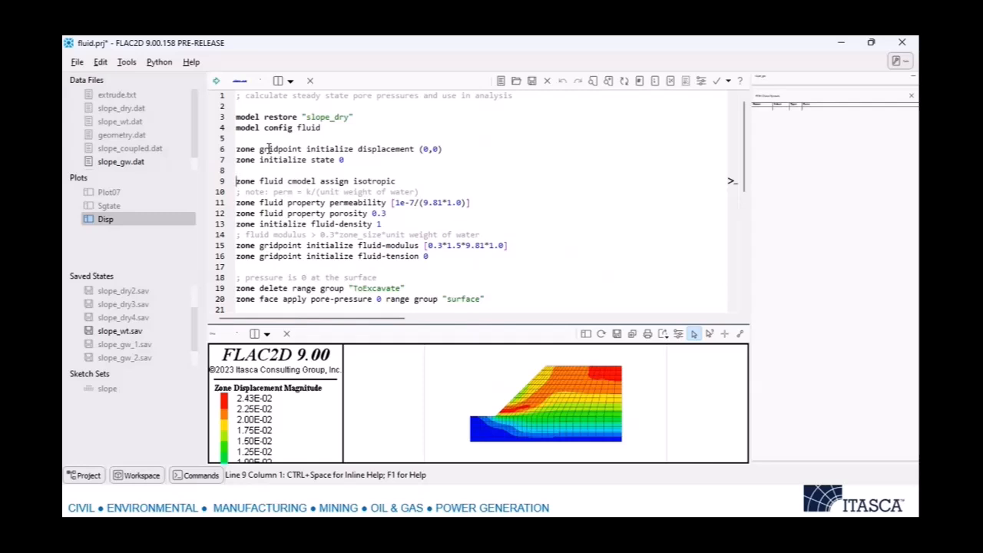
key(Down)
key(Down)
key(Down)
key(Down)
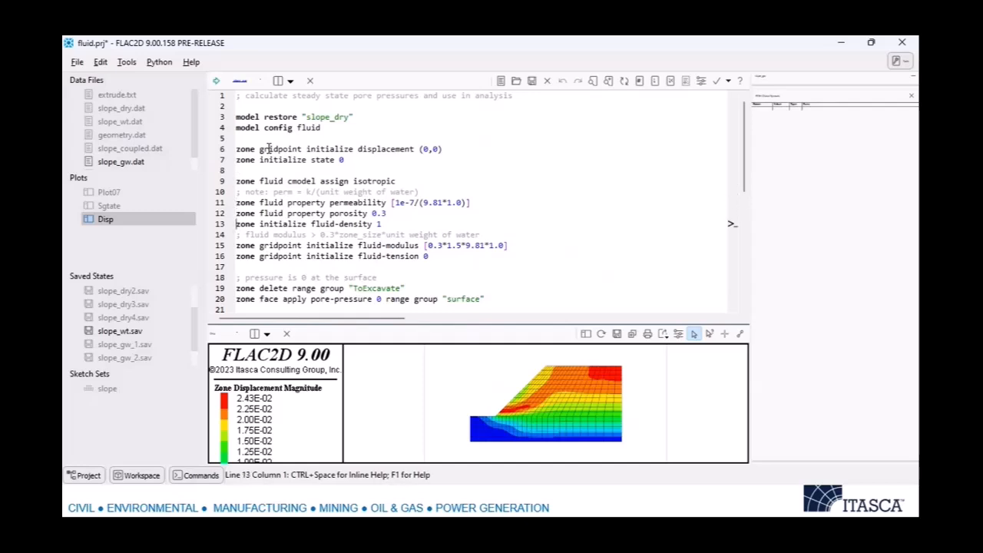
Examine the script lines that initialize fluid density, fluid modulus and fluid tension.
key(Up)
key(Up)
key(shift+Down)
key(shift+Down)
key(Down)
key(shift+Up)
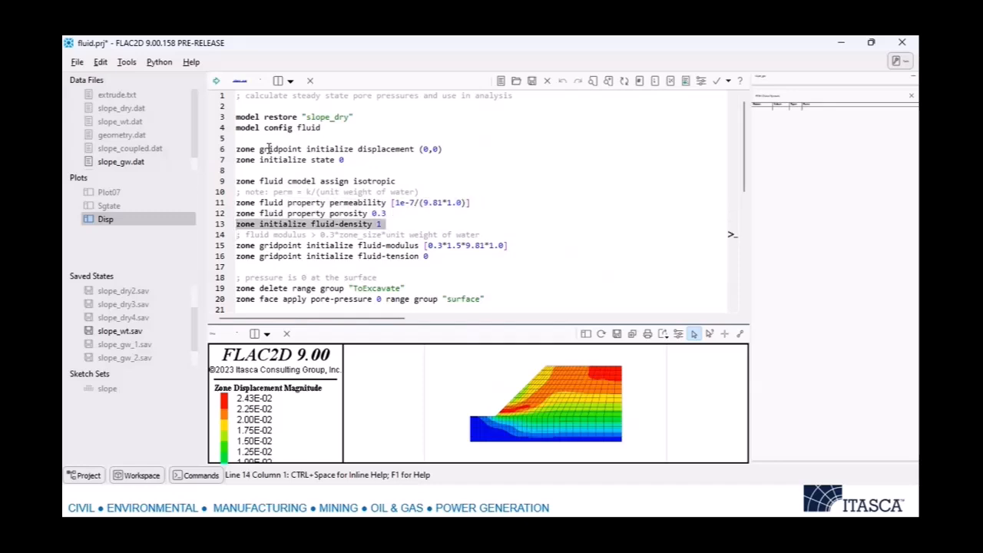
key(Down)
key(Down)
key(shift+Down)
key(shift+Down)
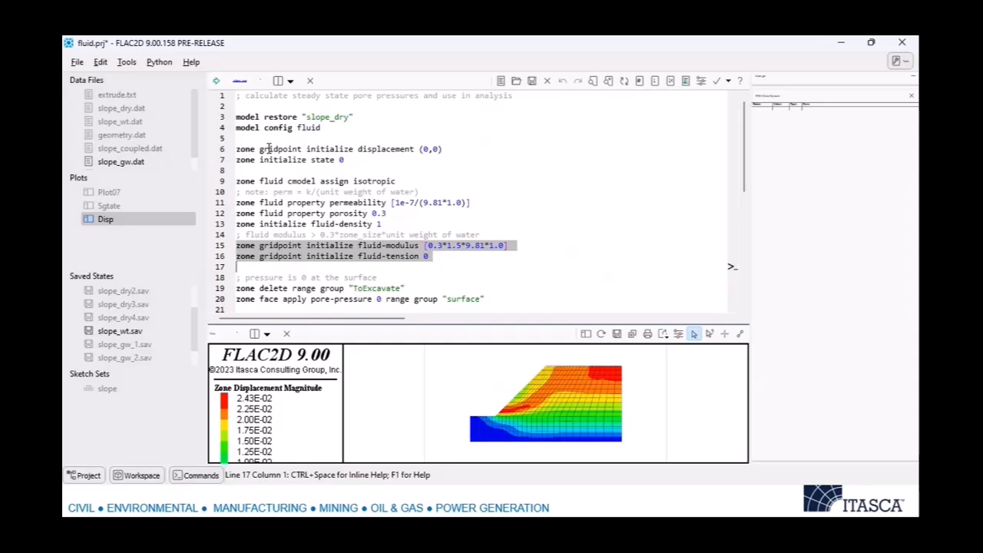
Examine the commands that delete the ToExcavate group and apply pore pressure at the surface and East boundary.
key(Down)
key(Down)
key(shift+Down)
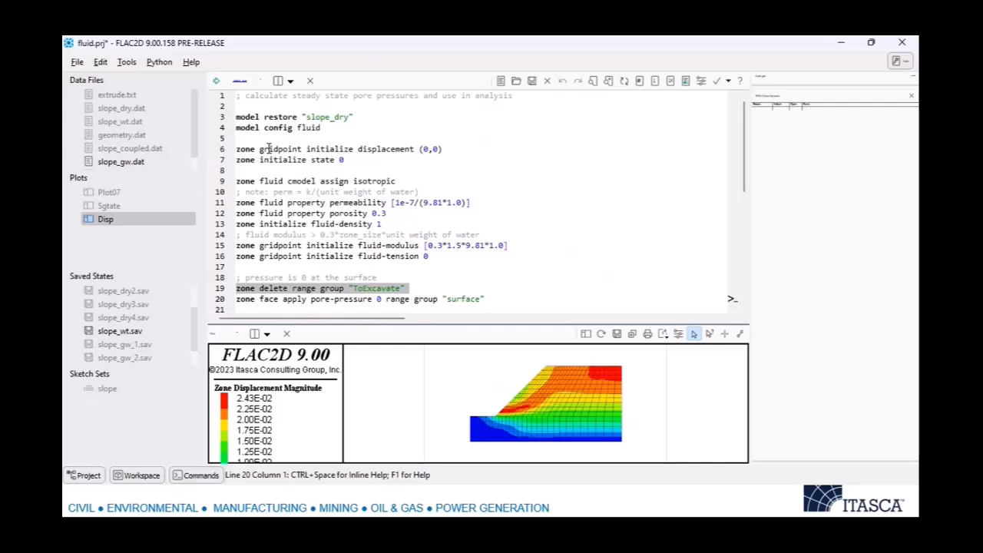
key(Down)
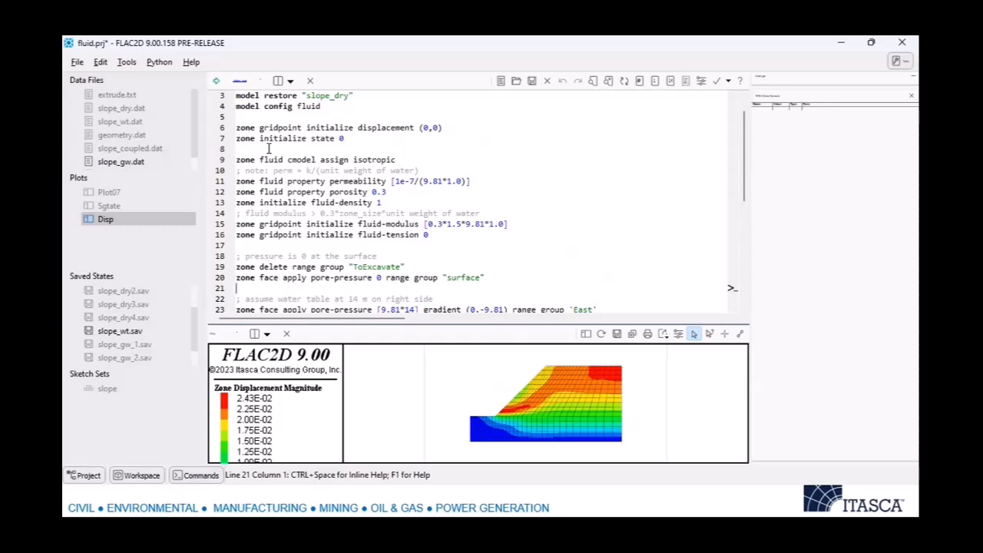
scroll(305, 137, down, 1)
key(Down)
key(Down)
scroll(422, 140, down, 2)
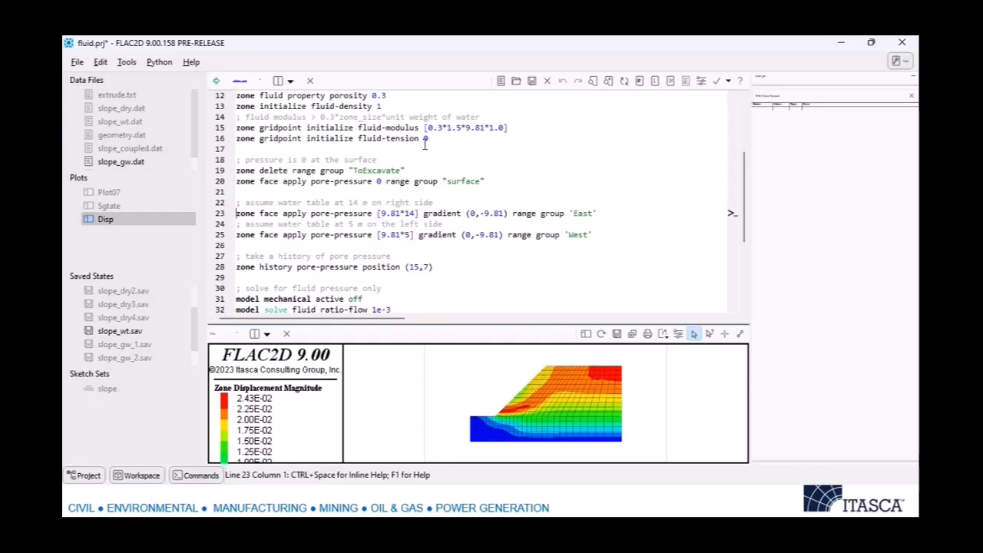
scroll(463, 126, up, 2)
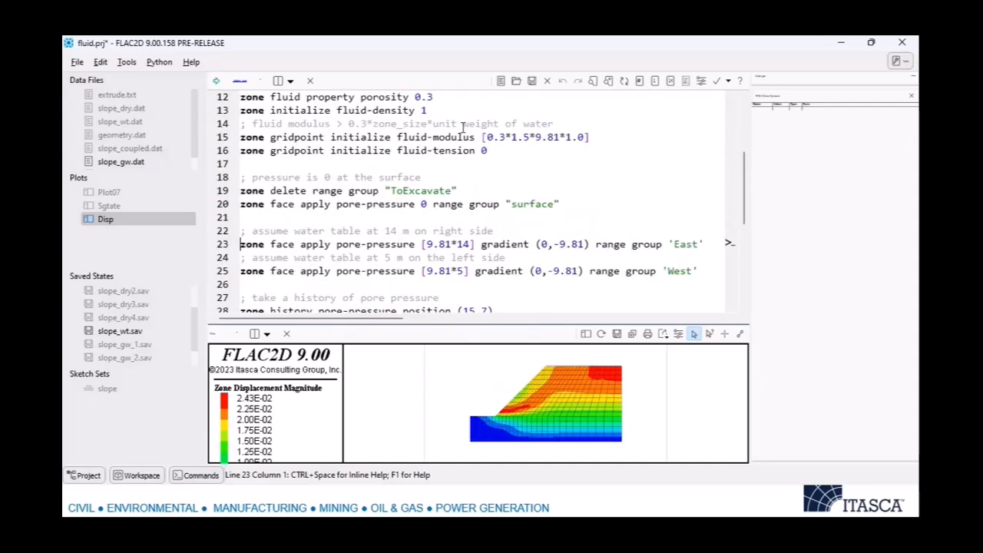
scroll(461, 139, down, 2)
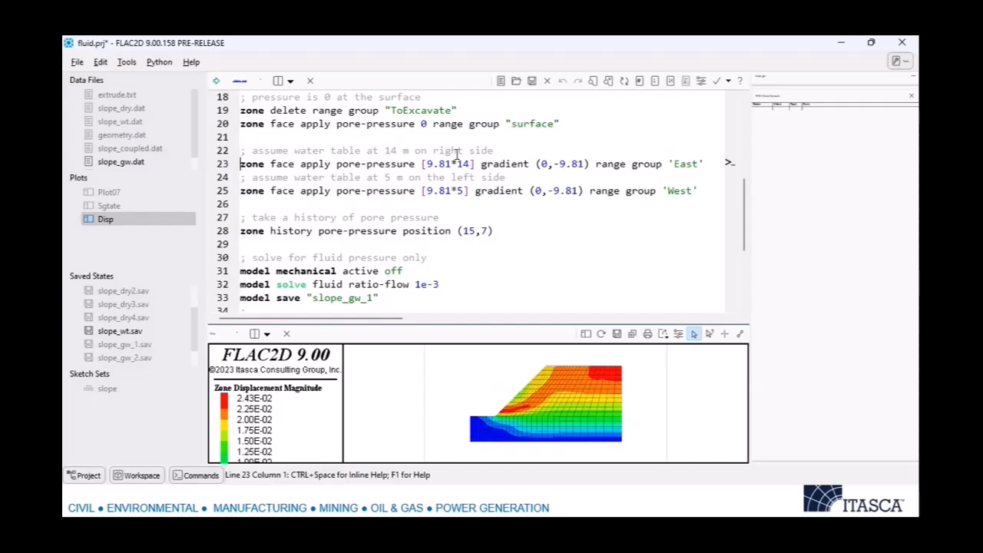
Review the West boundary pore pressure, the pore-pressure history and the fluid-only solve commands.
key(Down)
key(Down)
key(Down)
key(Down)
key(Down)
key(Down)
key(Up)
key(Down)
key(Down)
key(Down)
key(Down)
scroll(449, 149, down, 2)
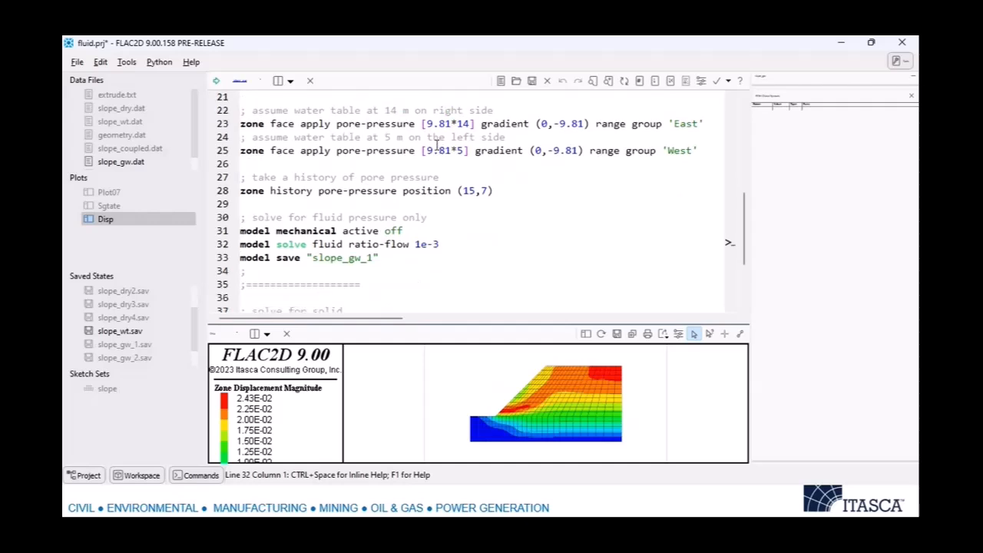
Review the slope_gw_1 save command and the section that solves the solid with fluid flow off.
scroll(434, 140, up, 1)
scroll(441, 157, down, 1)
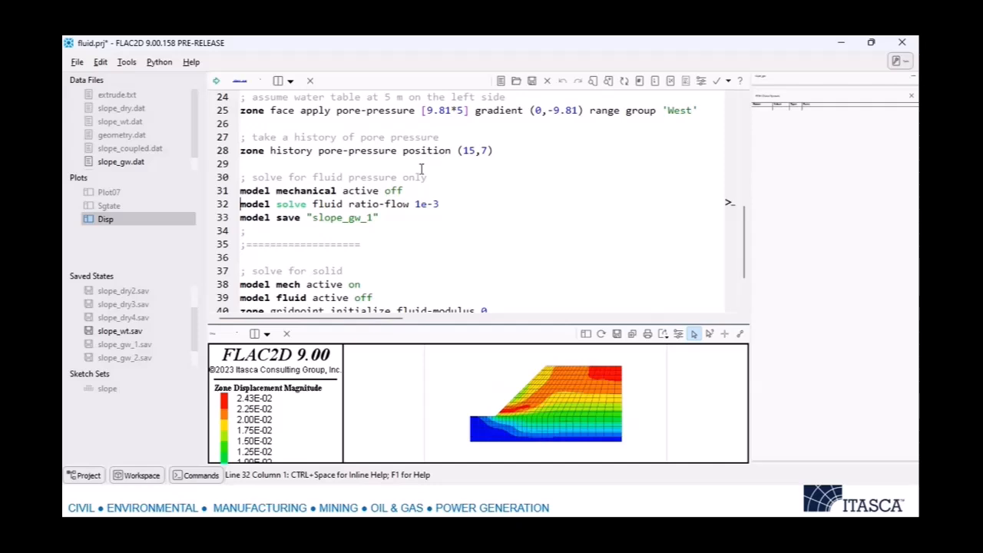
scroll(416, 202, down, 1)
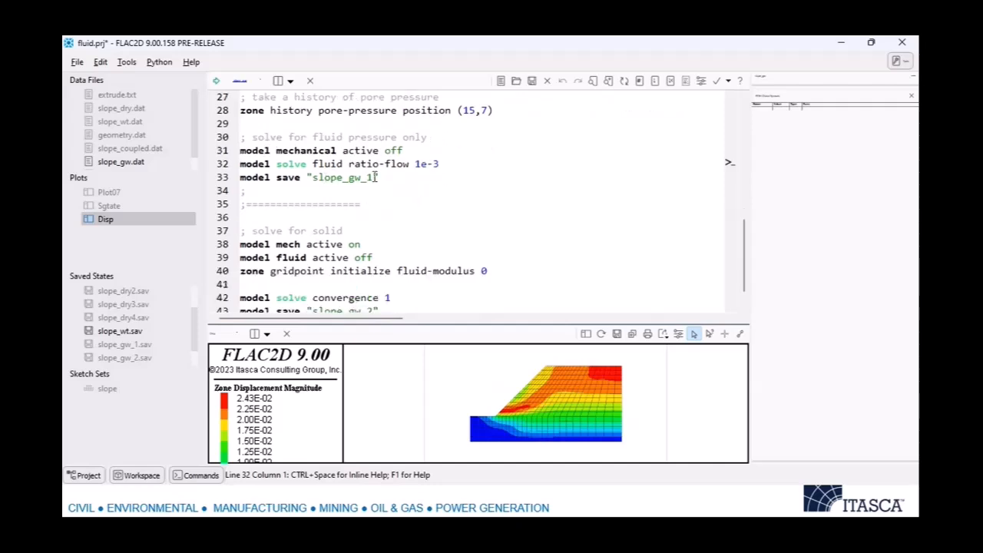
click(380, 177)
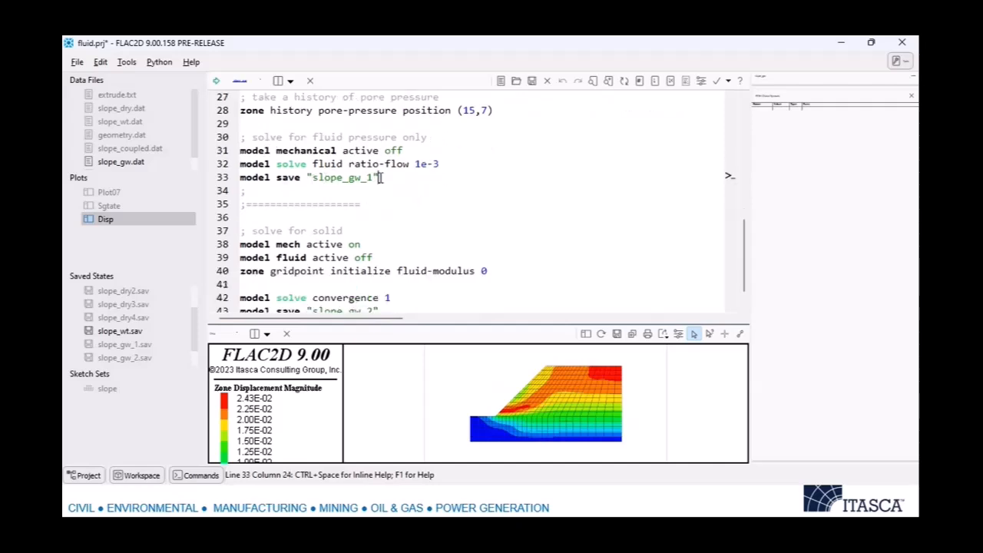
scroll(381, 175, down, 1)
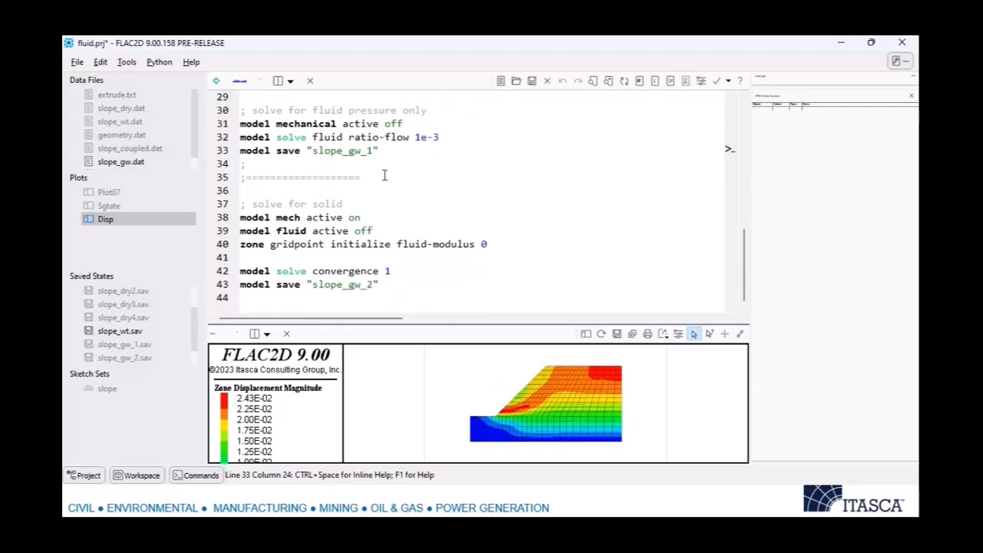
click(387, 217)
click(386, 244)
click(323, 151)
Create a new plot named Pore and make it the active plot.
key(F2)
text(d)
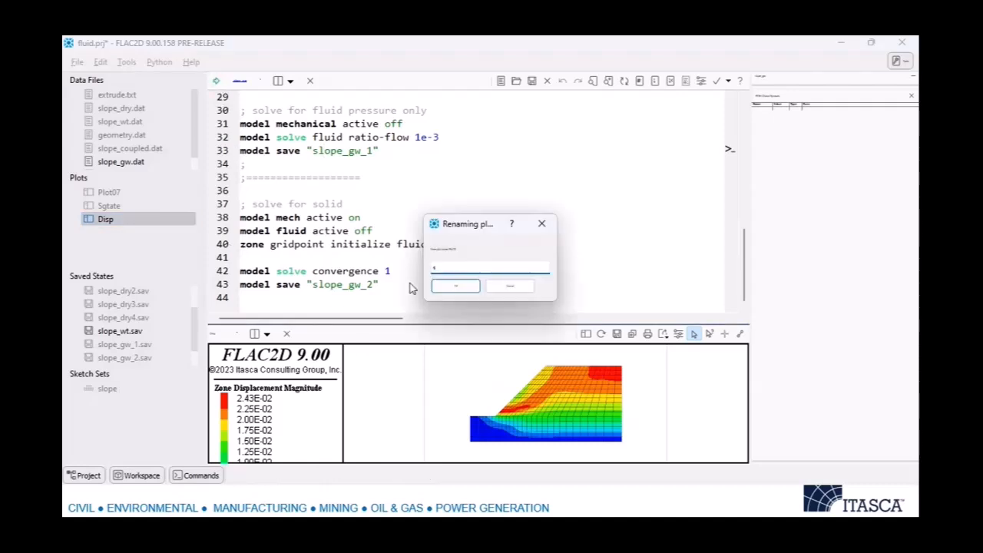
key(Return)
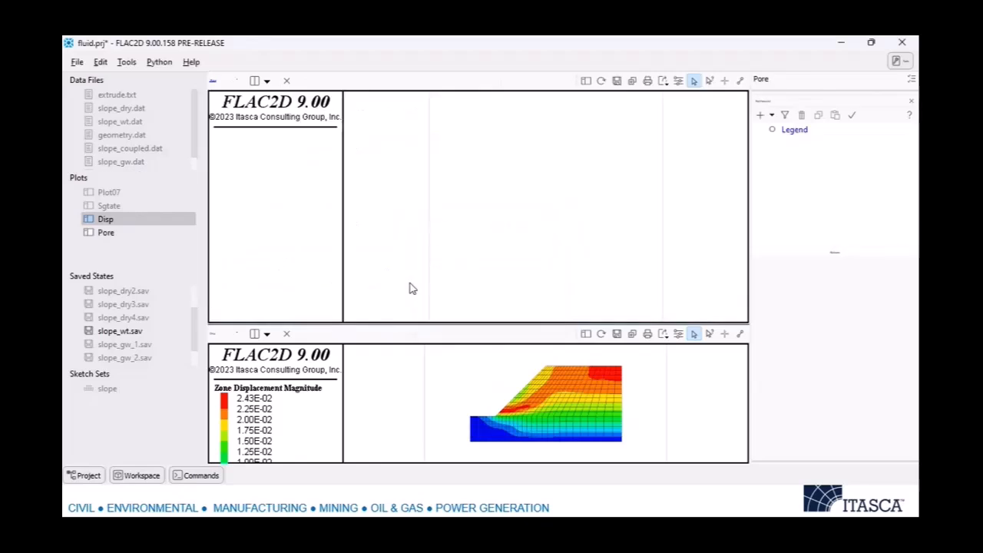
click(119, 235)
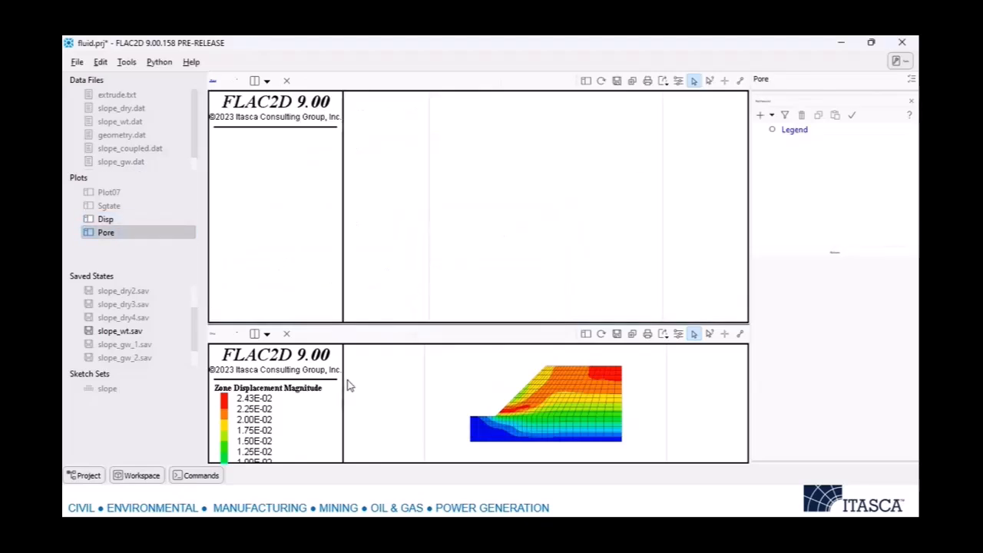
Add a zone item to the Pore plot and change its colouring from group to a displacement magnitude contour.
click(772, 115)
click(801, 161)
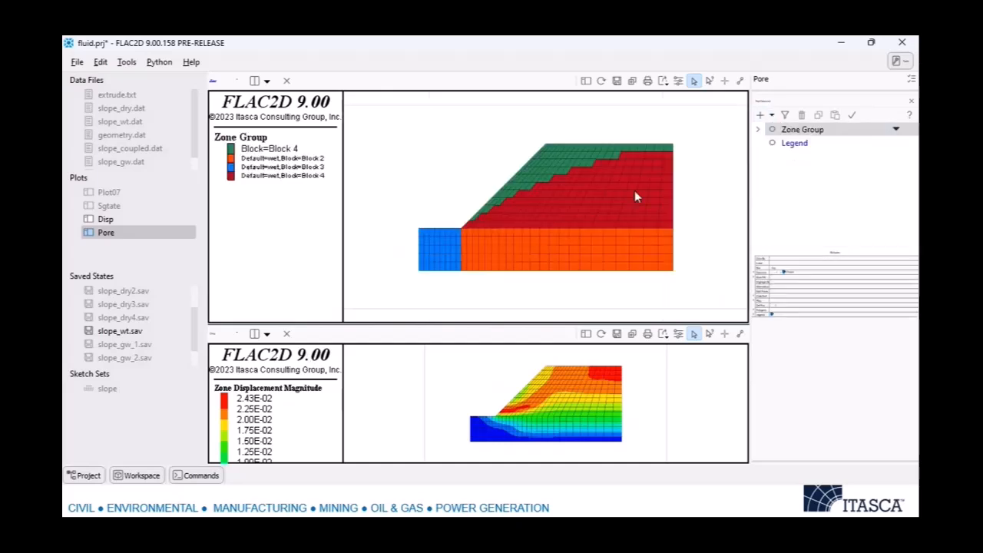
click(781, 267)
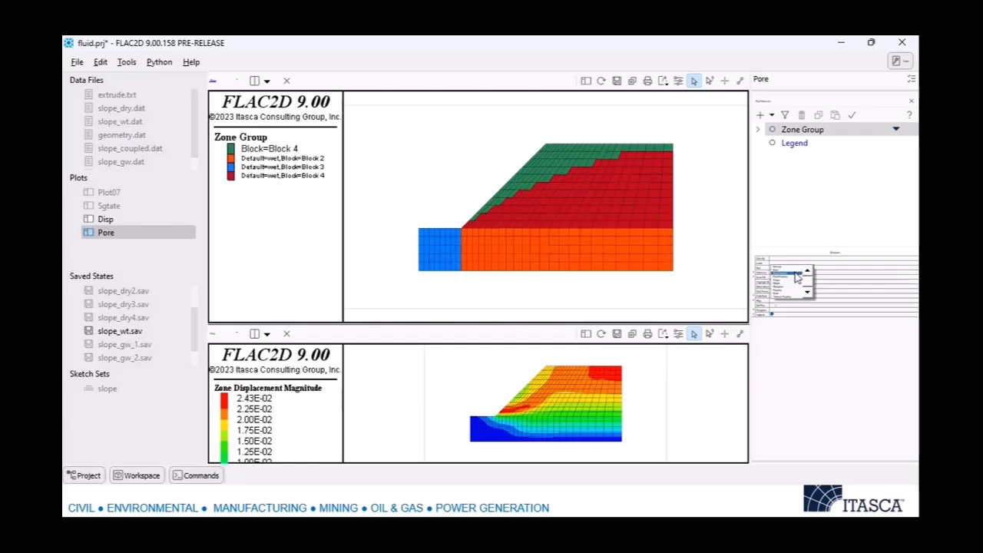
scroll(795, 292, down, 2)
scroll(795, 292, down, 3)
scroll(799, 281, down, 2)
click(799, 282)
Try displaying the fluid property on the zones in the Pore plot.
click(784, 270)
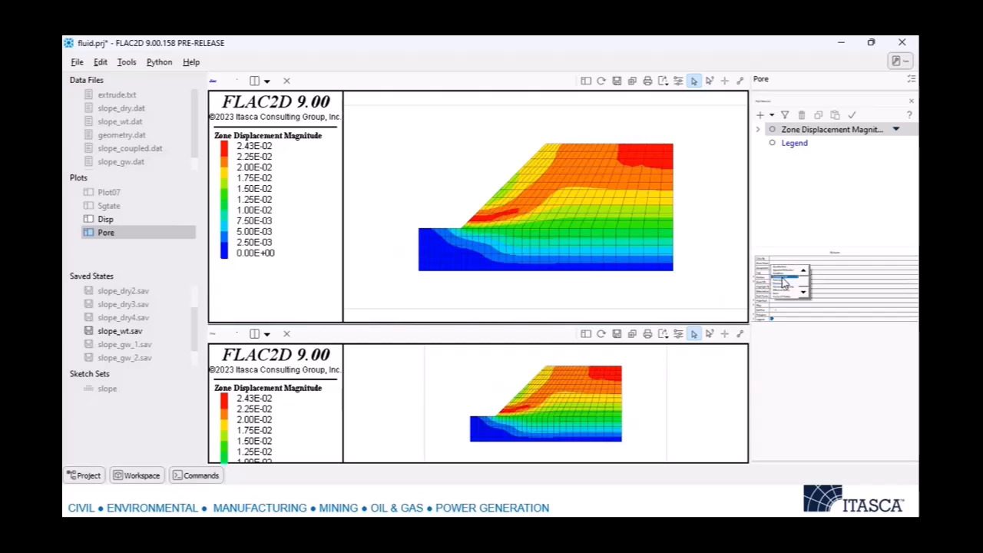
scroll(795, 286, down, 1)
scroll(790, 291, down, 1)
click(786, 290)
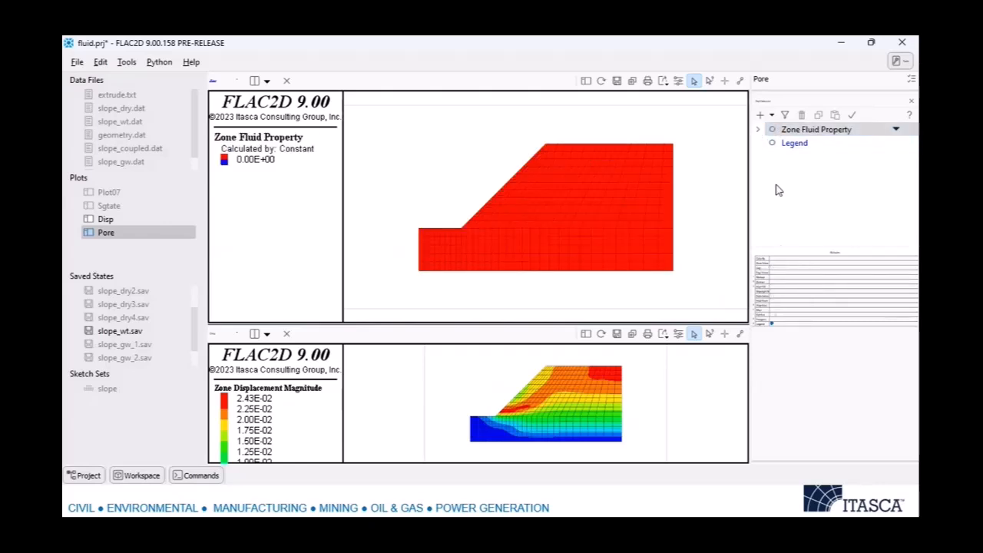
Set the Pore plot's zone item to contour gridpoint pore pressure.
click(783, 267)
click(787, 301)
click(795, 268)
click(790, 281)
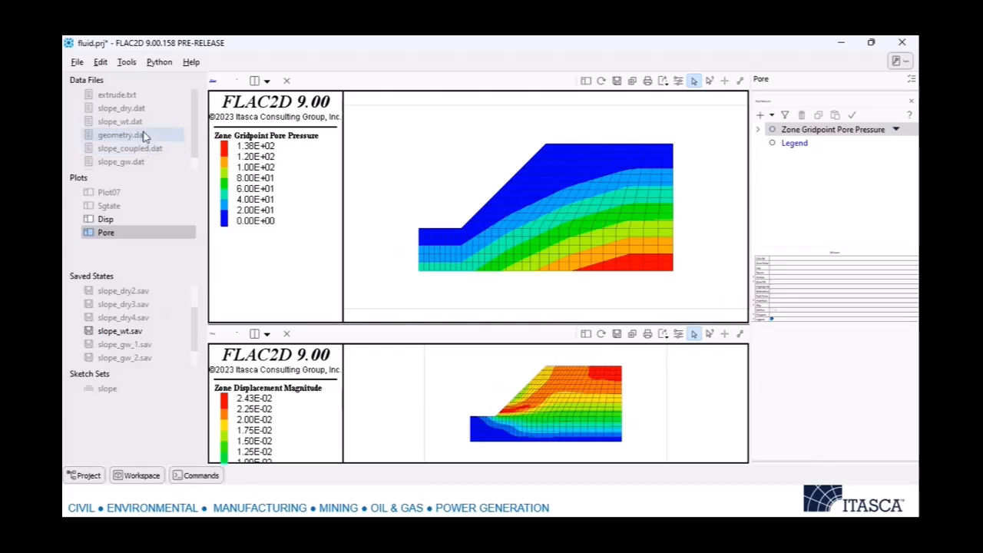
Show slope_gw.dat above the Pore plot and run the script.
double_click(123, 161)
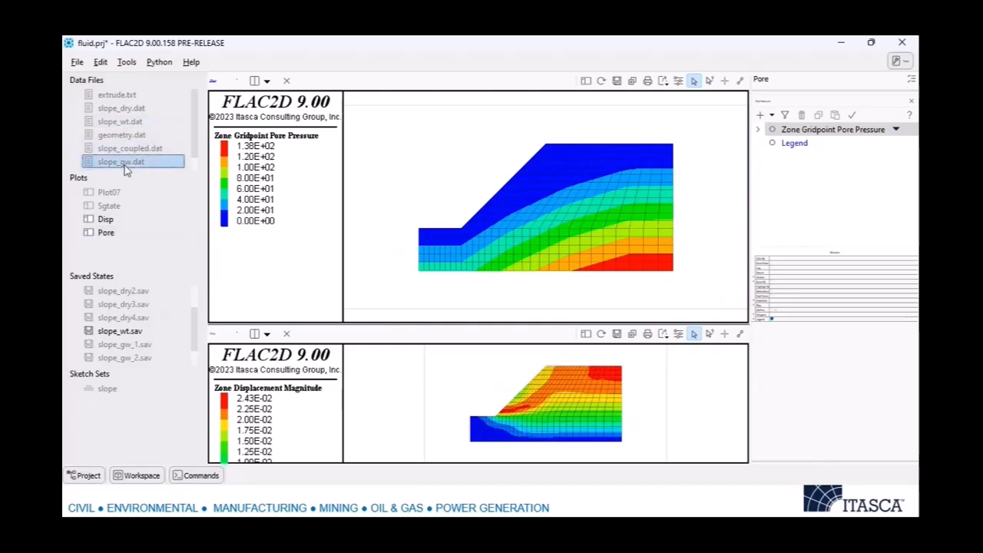
click(109, 232)
click(303, 212)
click(216, 80)
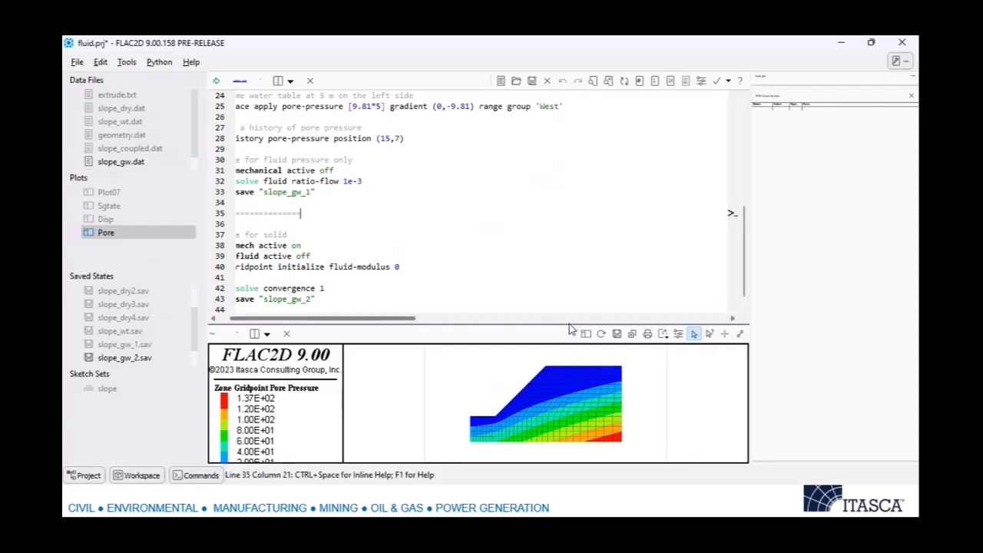
Enlarge the Pore plot and compare pore pressures by restoring slope_wt.sav and slope_gw_2.sav in turn.
drag(563, 323, 584, 289)
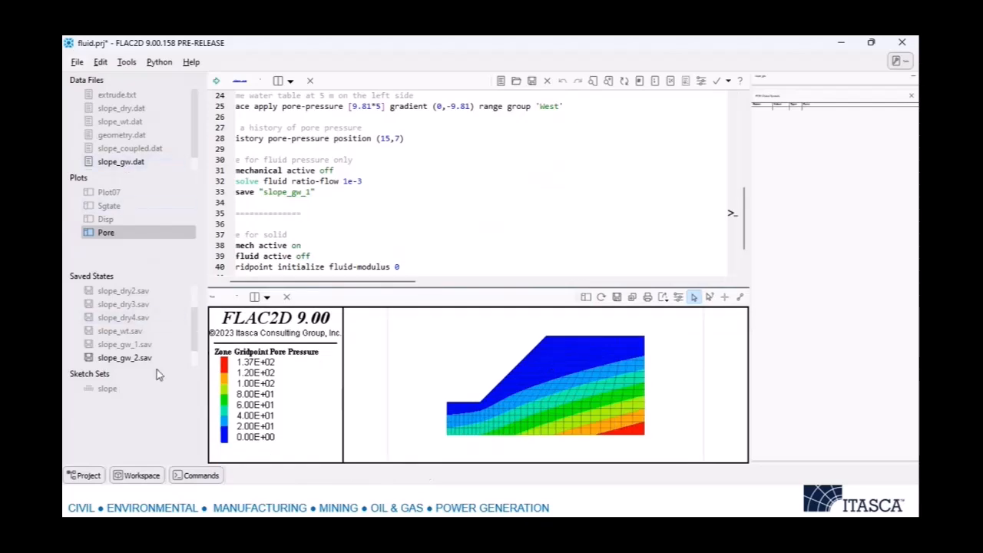
double_click(138, 331)
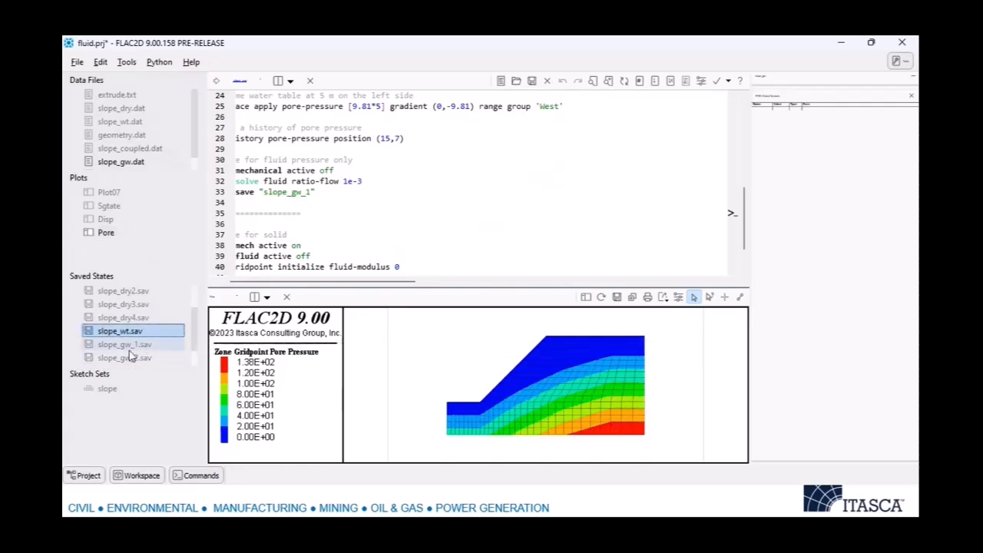
double_click(128, 361)
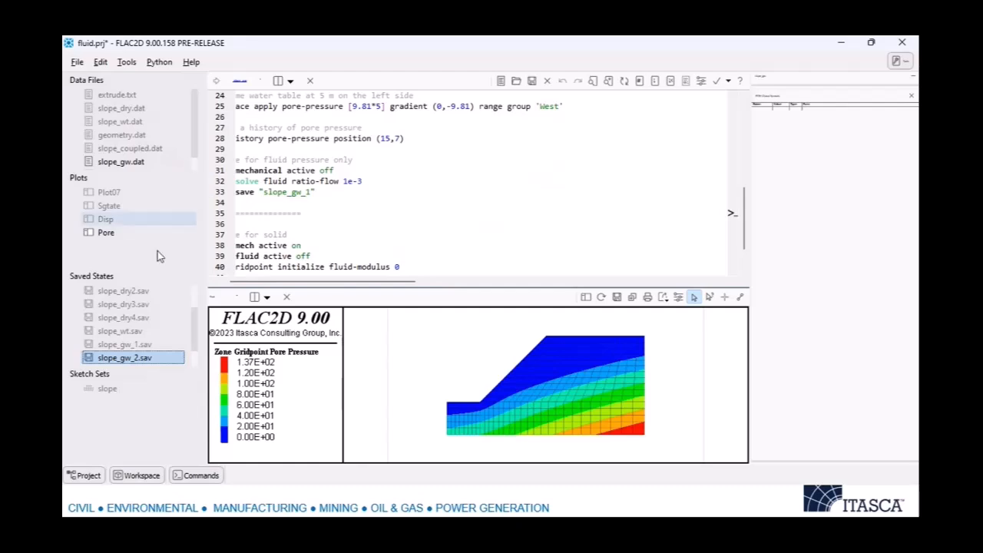
Show the Disp plot above the Pore plot and compare displacements between the slope_wt.sav and slope_gw_2.sav states.
click(320, 201)
double_click(137, 219)
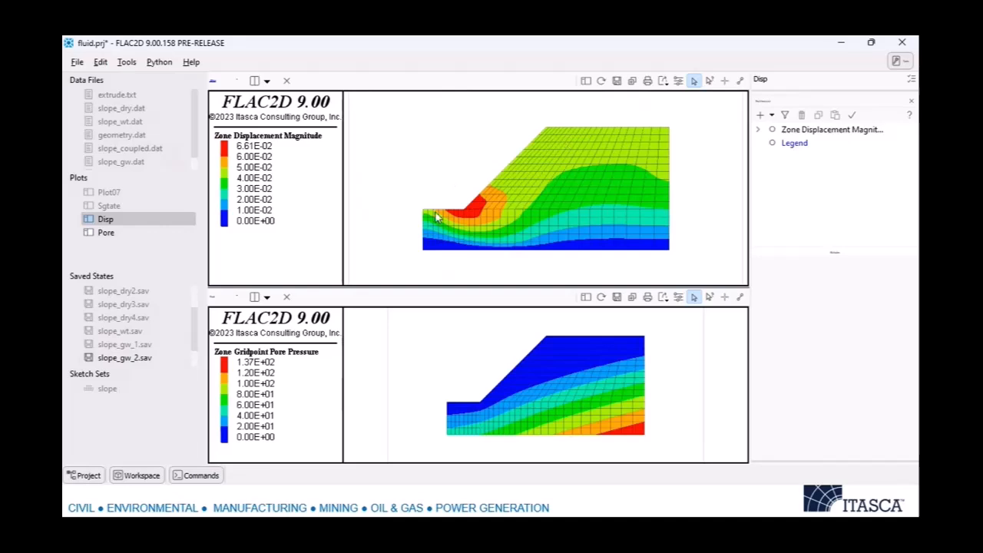
double_click(134, 331)
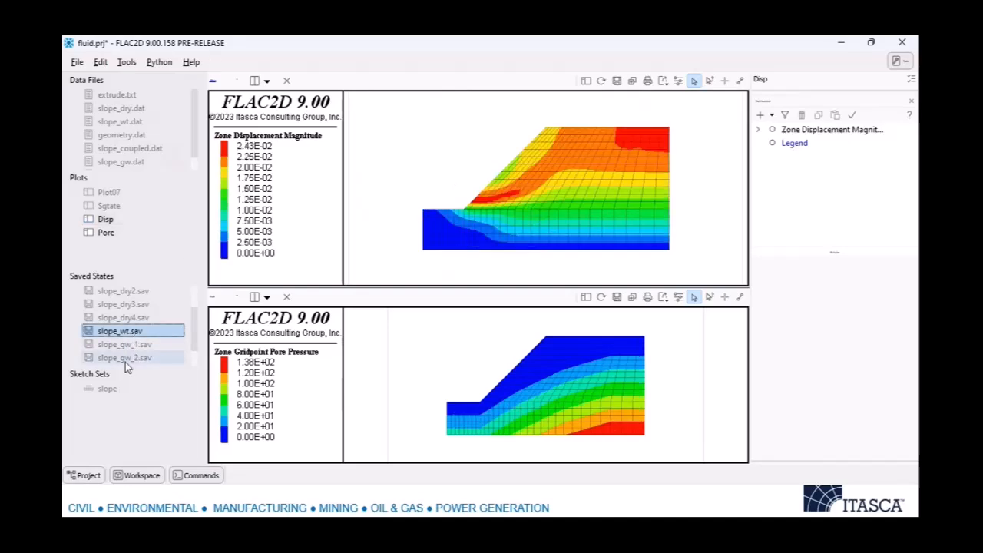
double_click(131, 357)
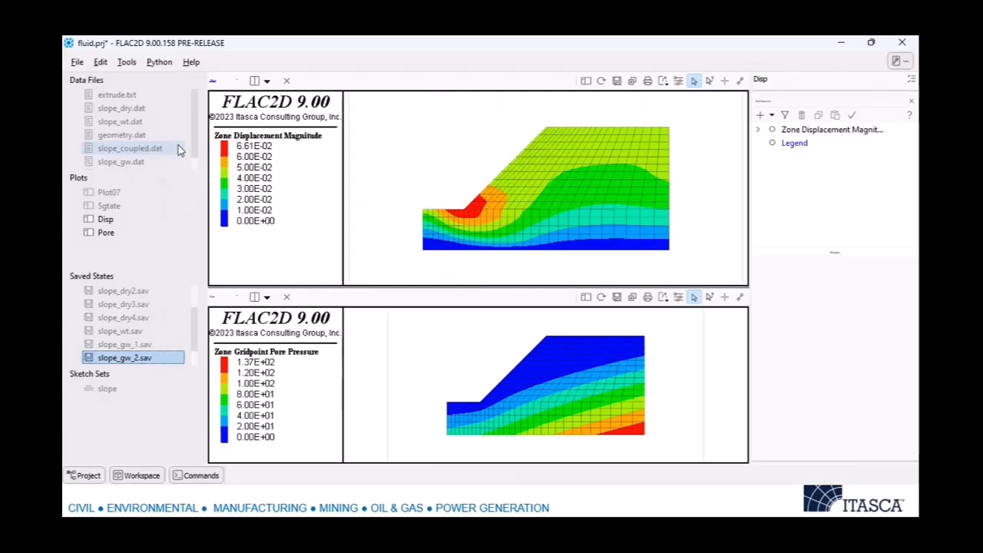
key(alt+Tab)
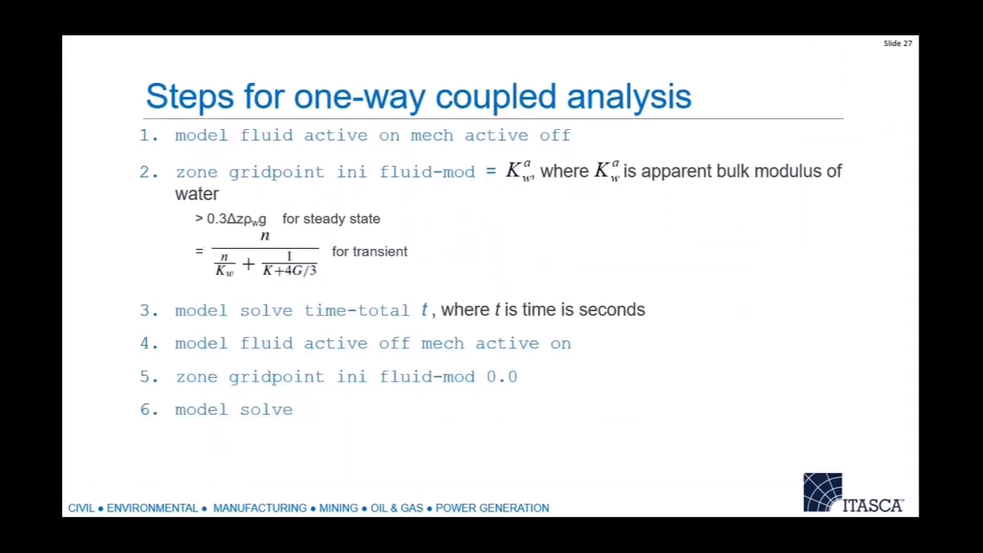
key(Right)
key(Right)
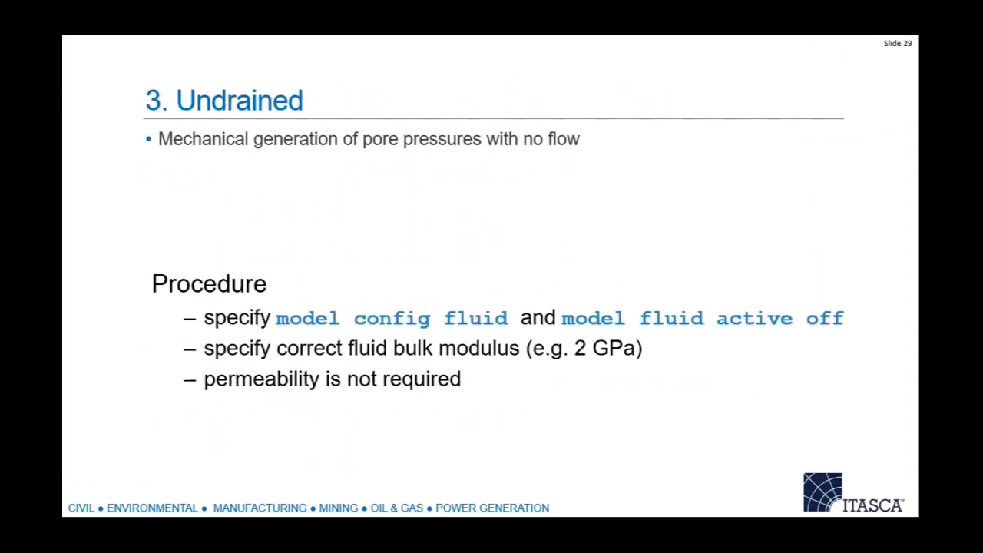
Switch to FLAC2D and open slope_coupled.dat above the Pore plot.
key(alt+Tab)
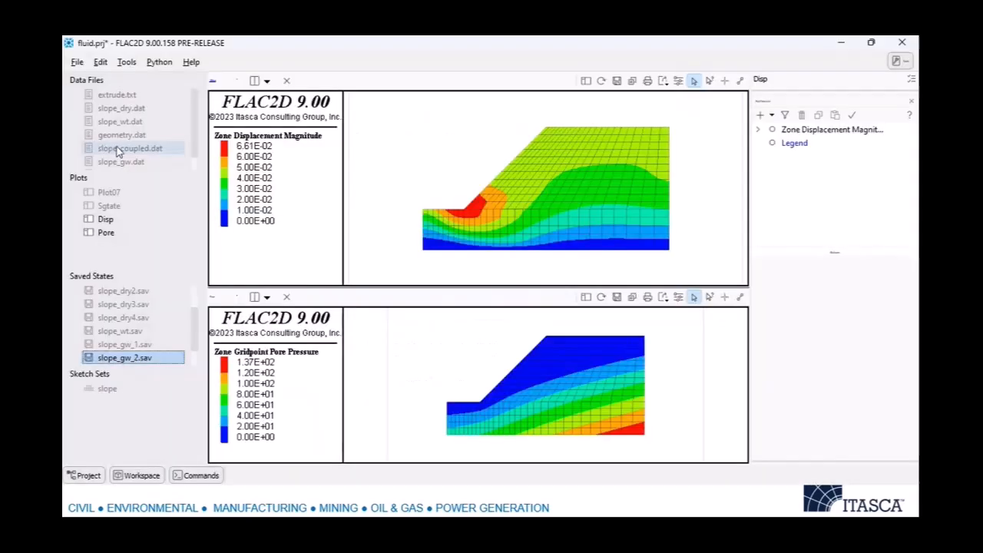
double_click(132, 148)
click(250, 149)
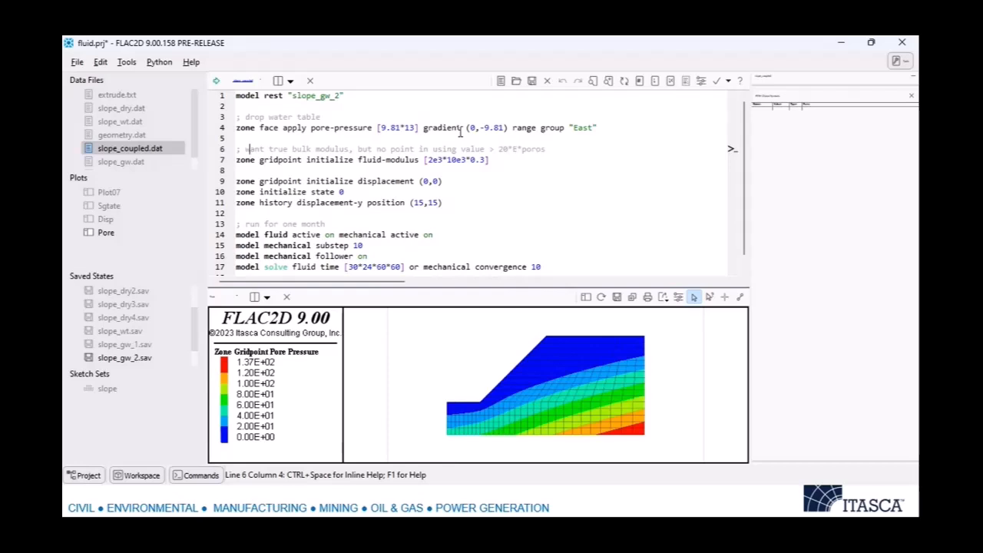
Review slope_coupled.dat, examining the pore-pressure boundary condition on the East group that drops the water table.
scroll(456, 132, down, 1)
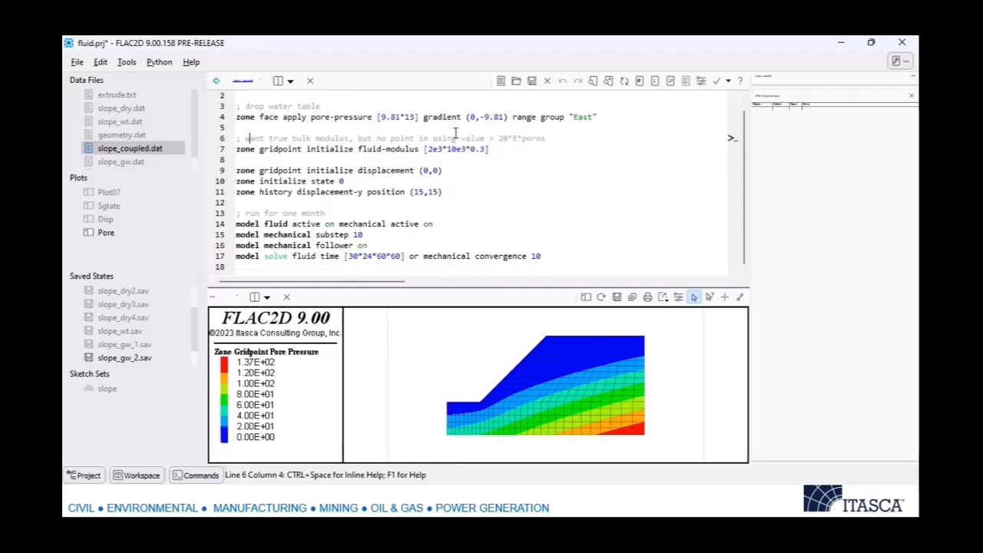
scroll(456, 134, up, 1)
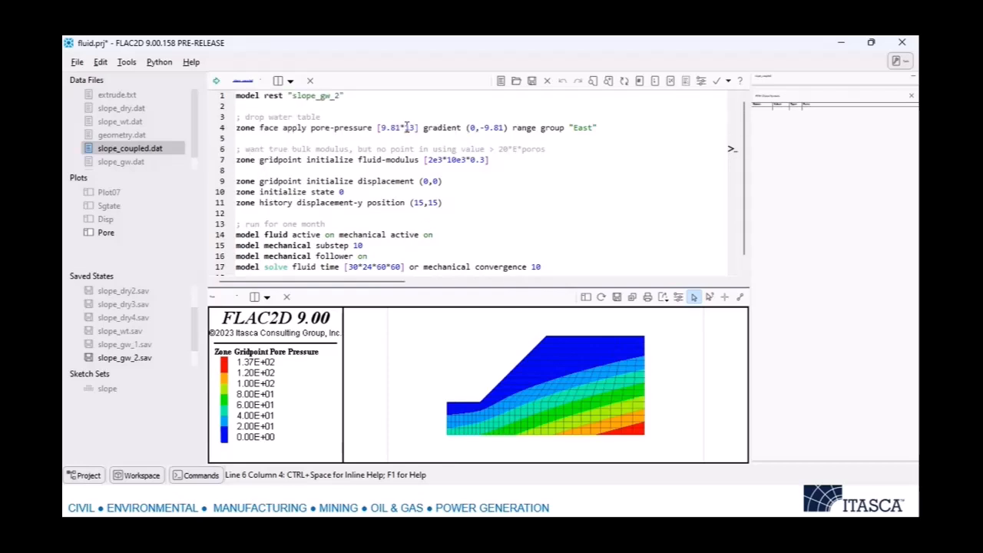
key(Down)
key(Down)
key(Down)
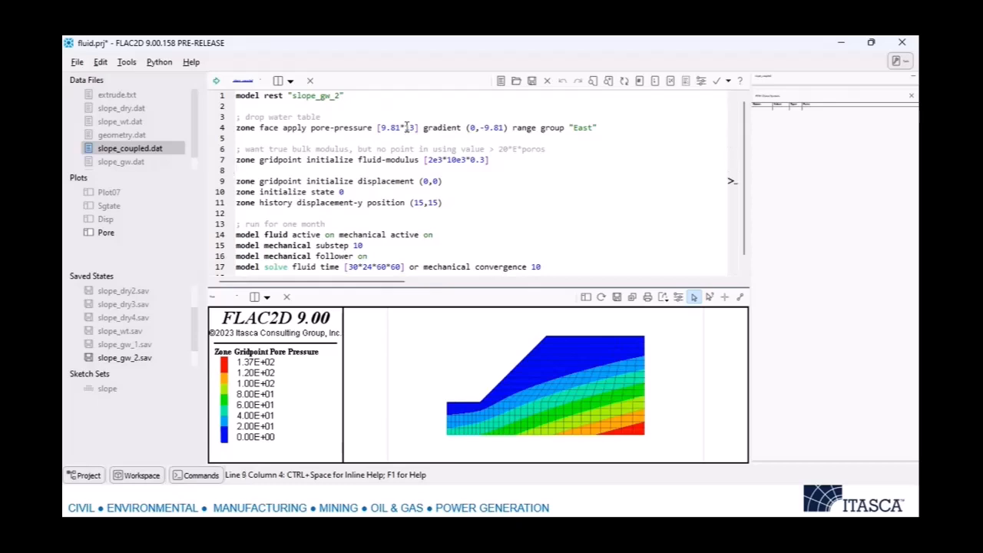
scroll(416, 117, down, 1)
scroll(416, 117, up, 1)
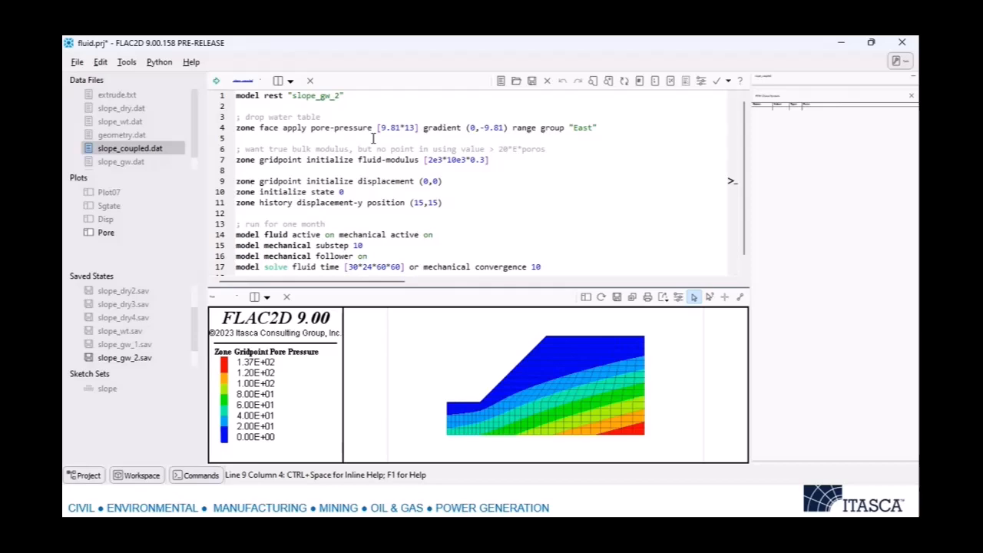
scroll(369, 137, down, 1)
scroll(364, 136, up, 1)
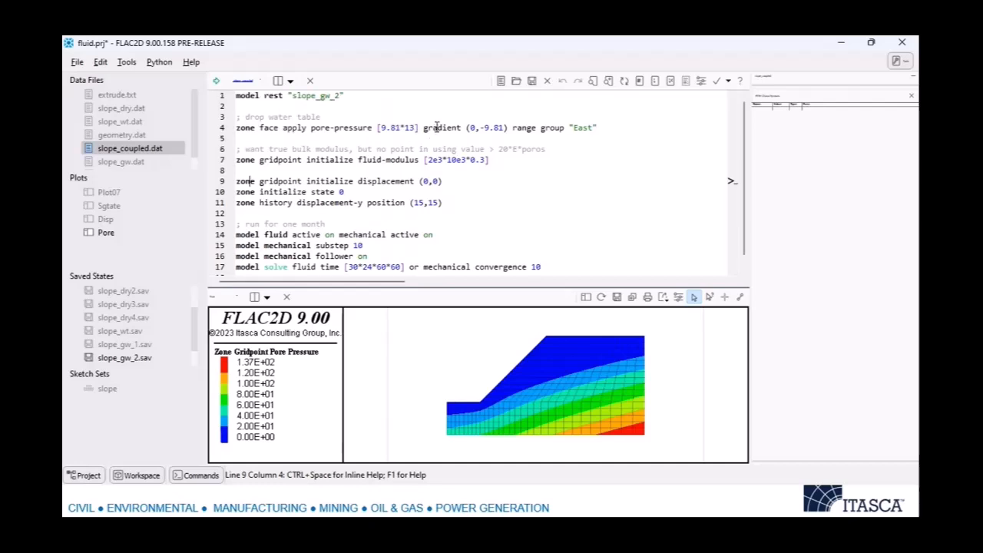
click(415, 127)
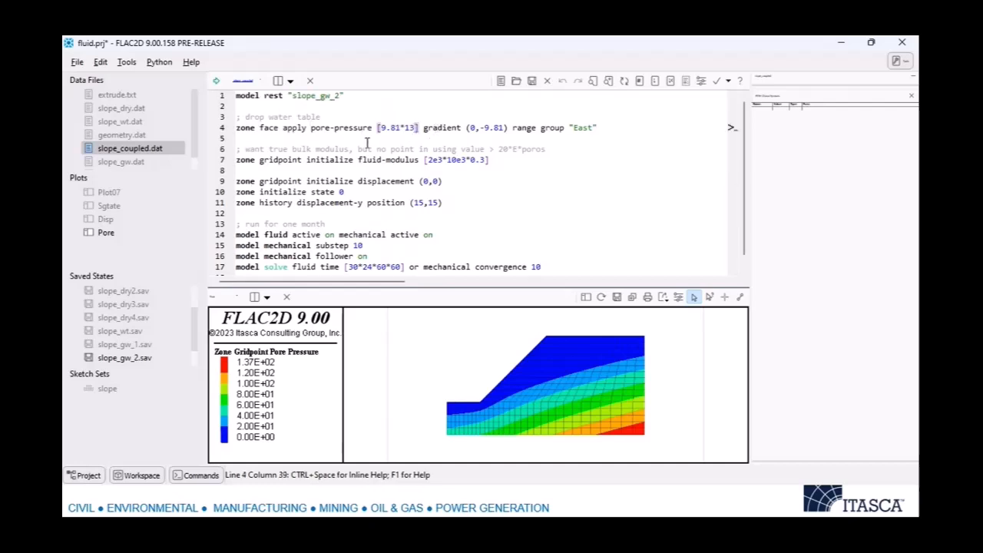
Examine the fluid-modulus, displacement and state initialization and the displacement history lines in slope_coupled.dat.
scroll(367, 143, down, 1)
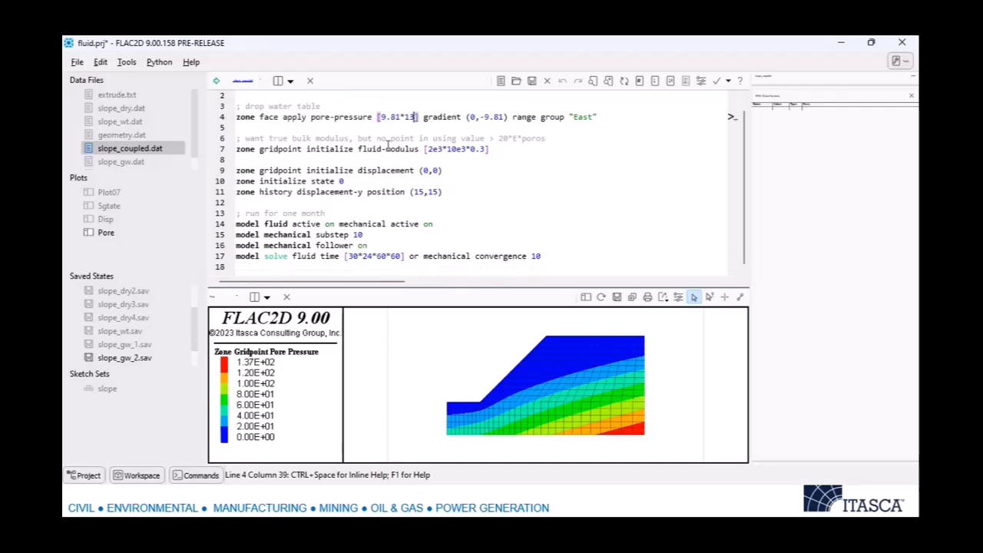
click(513, 140)
key(Down)
key(Down)
key(Down)
key(Down)
key(Down)
key(End)
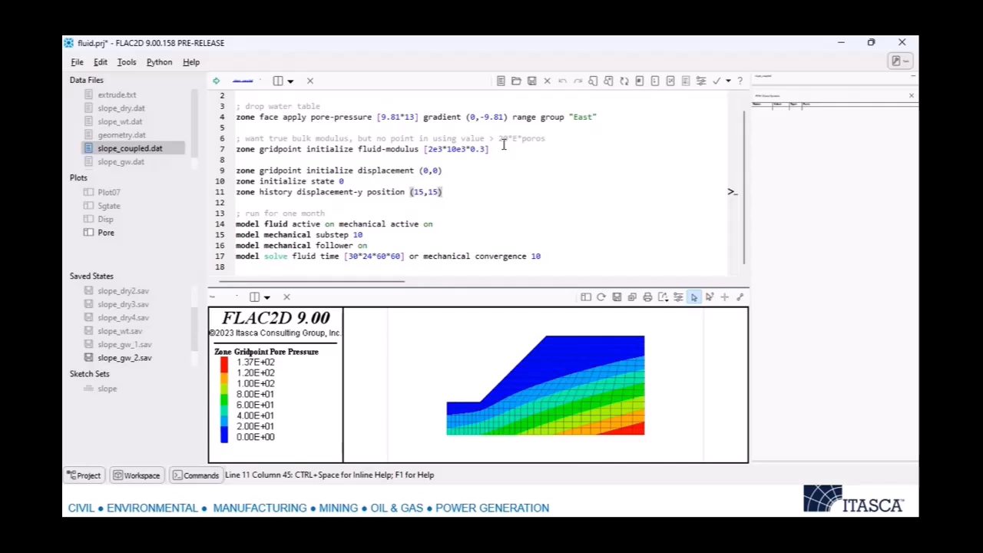
Run slope_coupled.dat and interrupt the coupled solve before it completes.
click(215, 82)
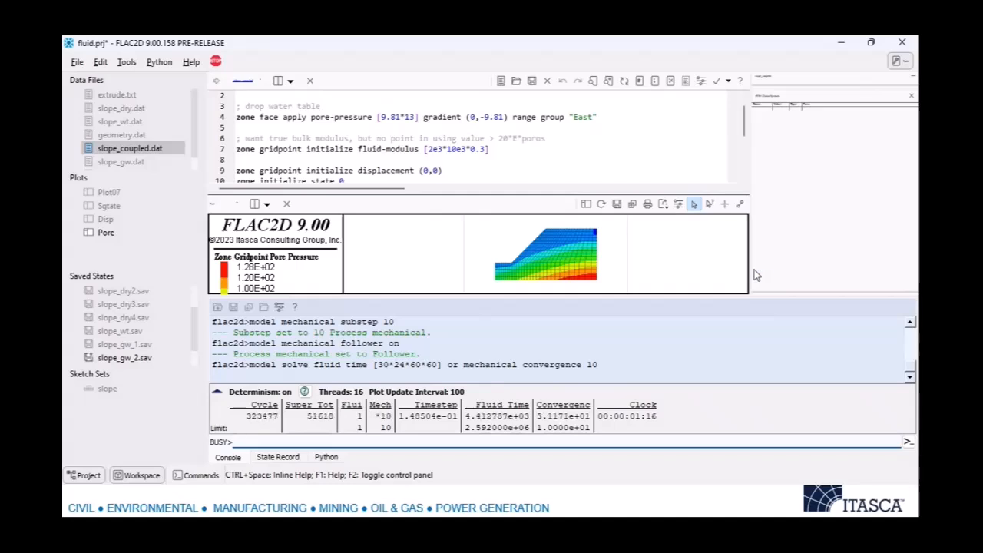
click(217, 65)
click(627, 292)
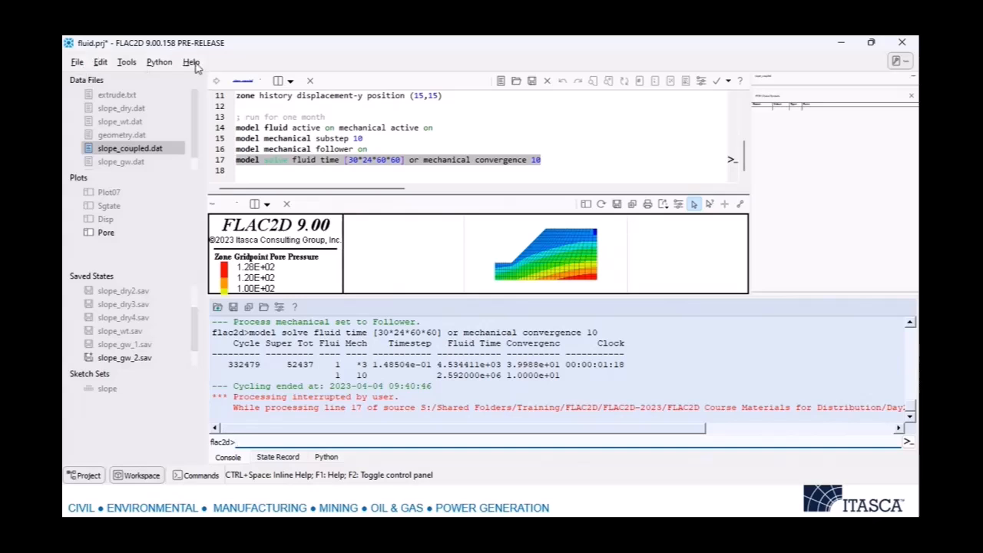
Open the Footing project from the FLAC Fluid examples, discarding the changes to the current model and project.
click(191, 62)
click(222, 102)
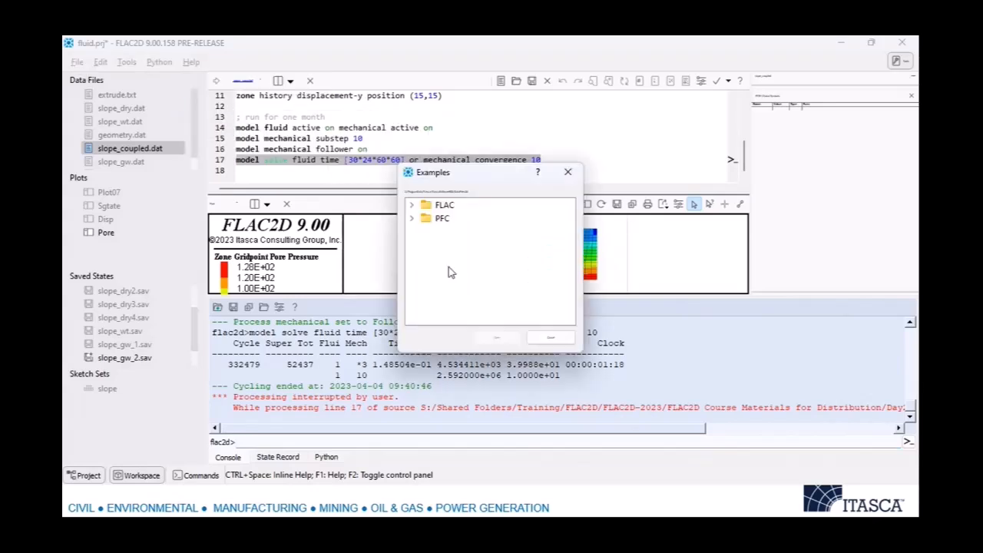
click(412, 205)
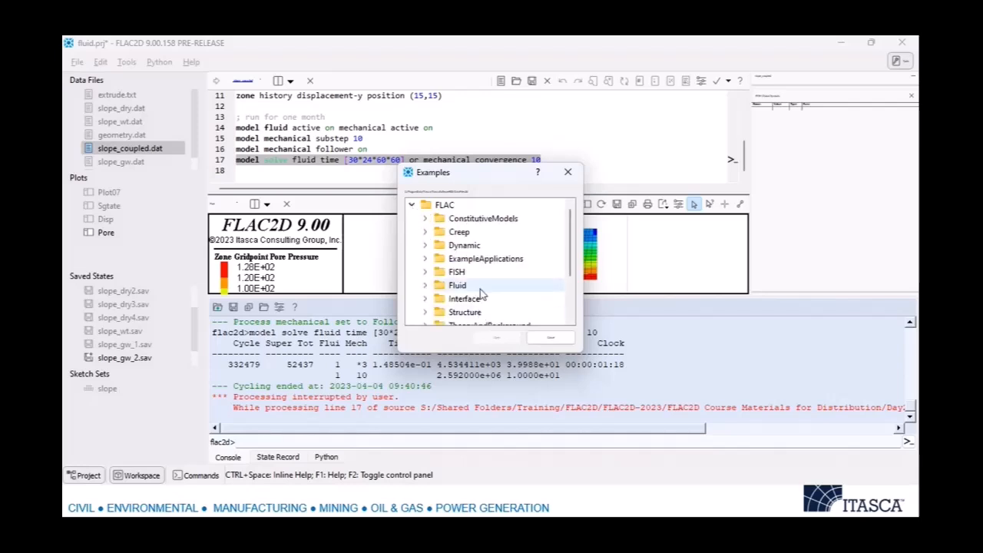
click(426, 286)
scroll(460, 273, down, 2)
click(439, 259)
double_click(493, 273)
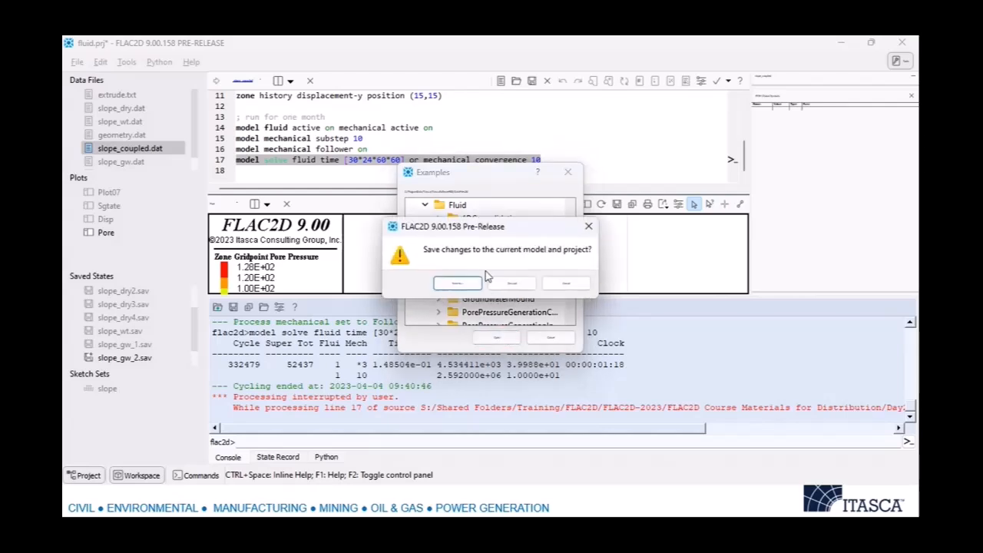
click(512, 284)
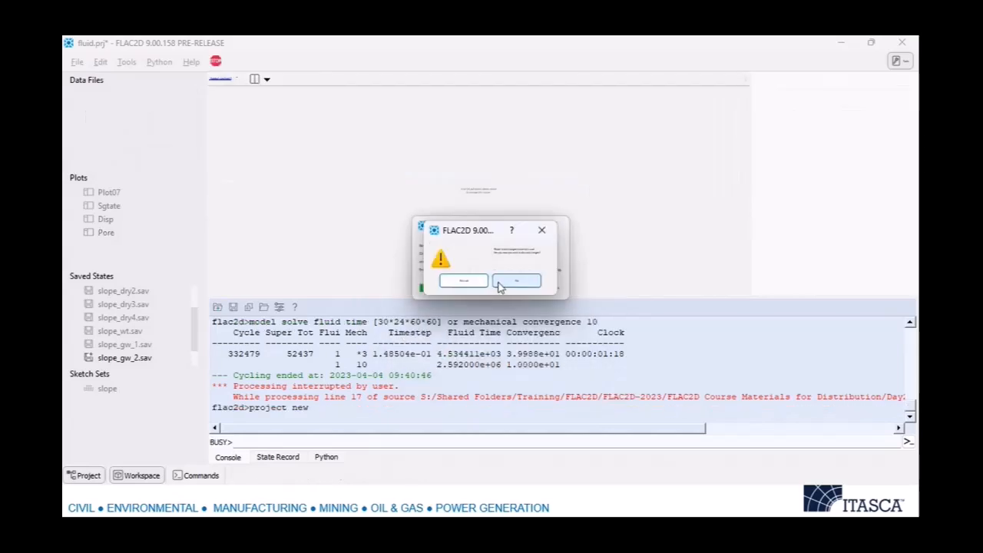
click(537, 279)
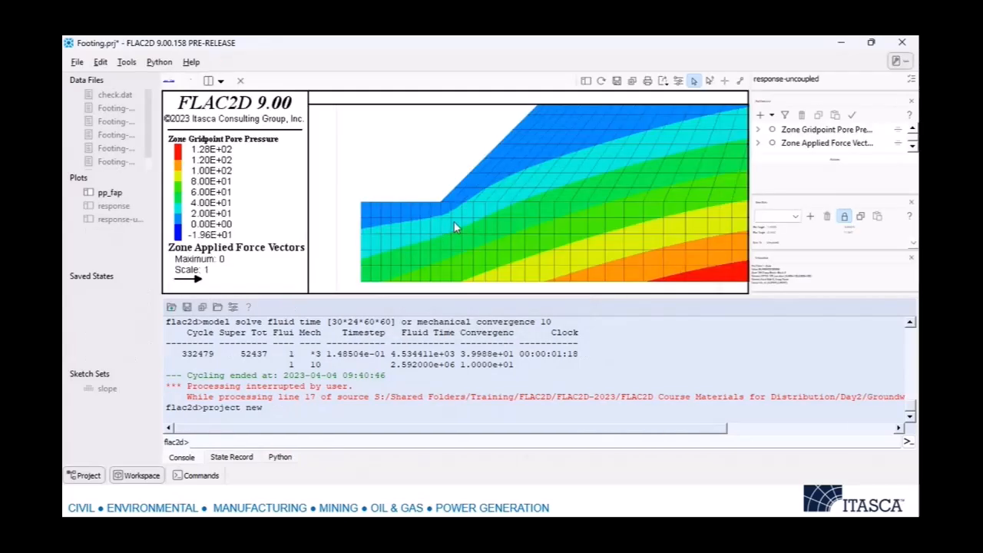
Widen the project pane to read the full file names, open Footing-InstantPP.dat and run it.
double_click(119, 112)
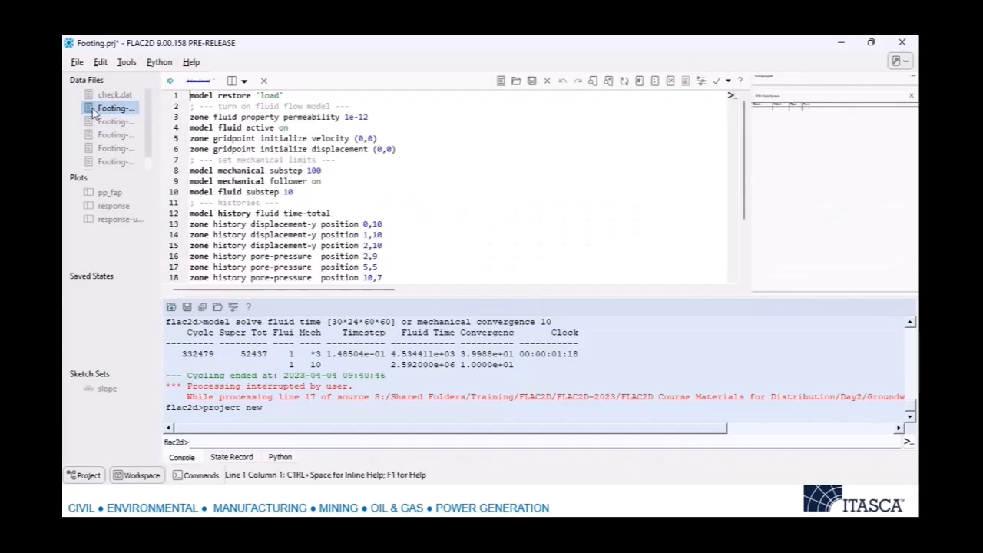
drag(159, 143, 257, 136)
double_click(185, 136)
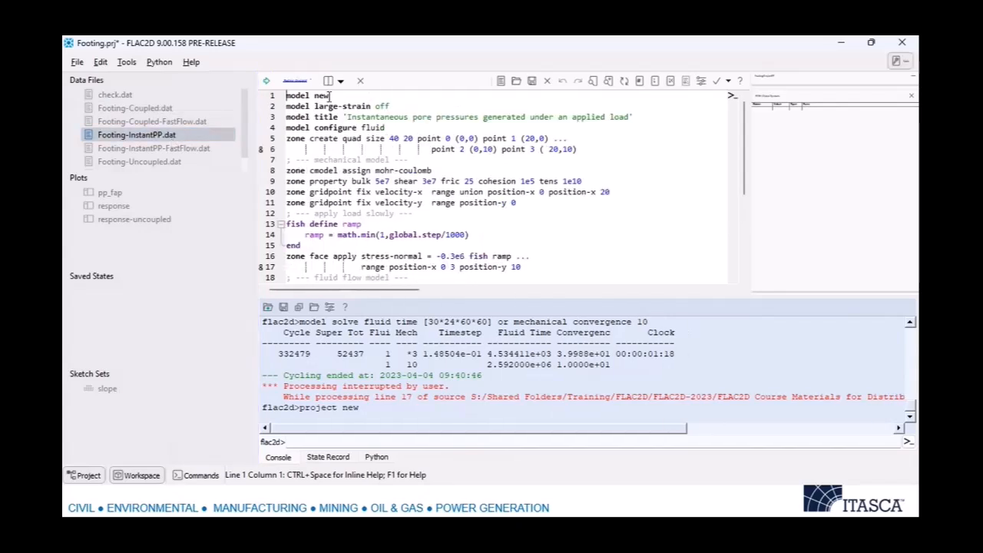
click(266, 81)
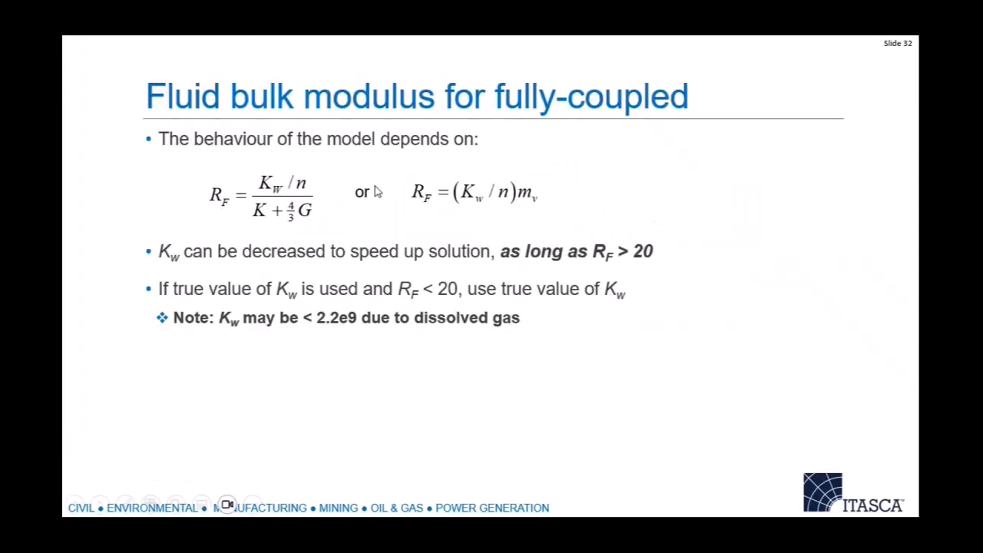
key(Right)
key(Left)
key(Left)
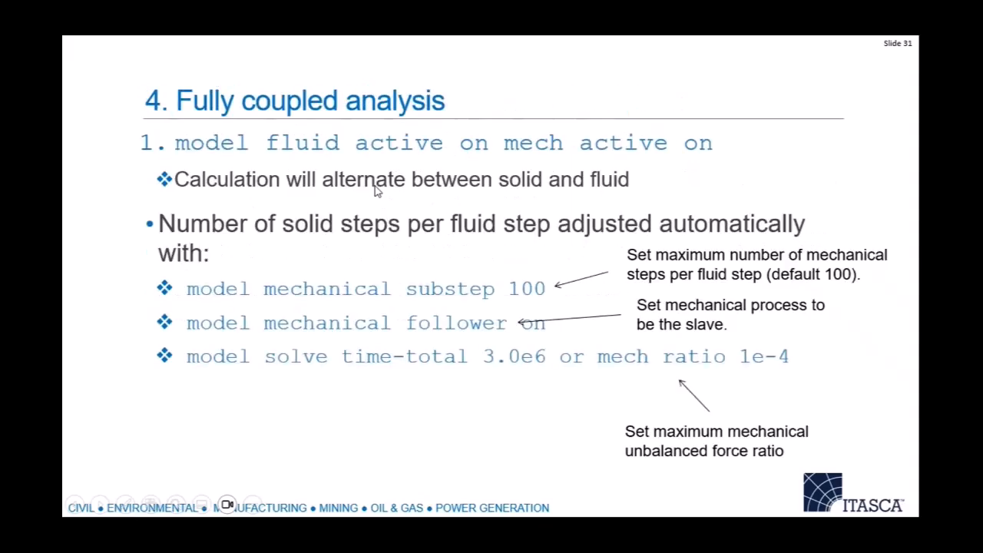
key(Left)
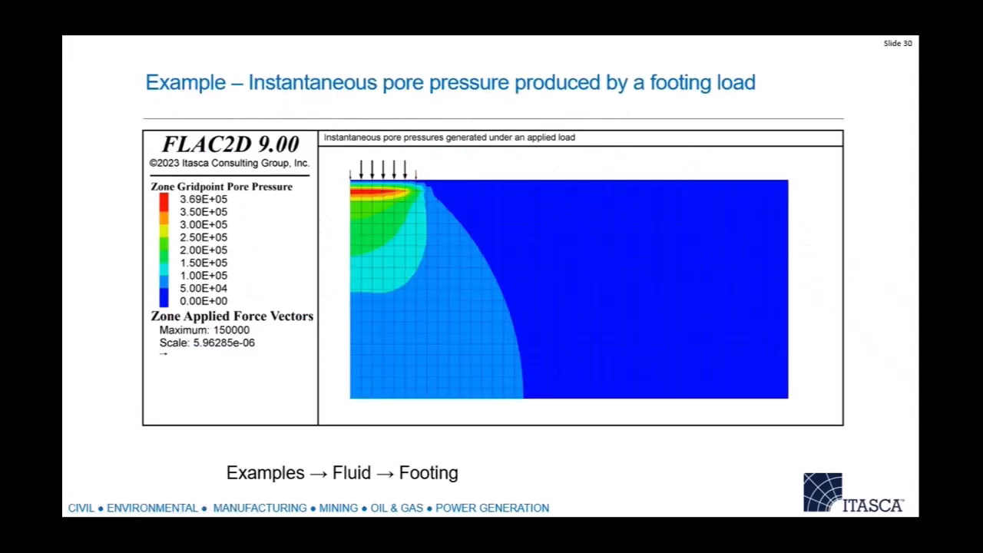
key(Right)
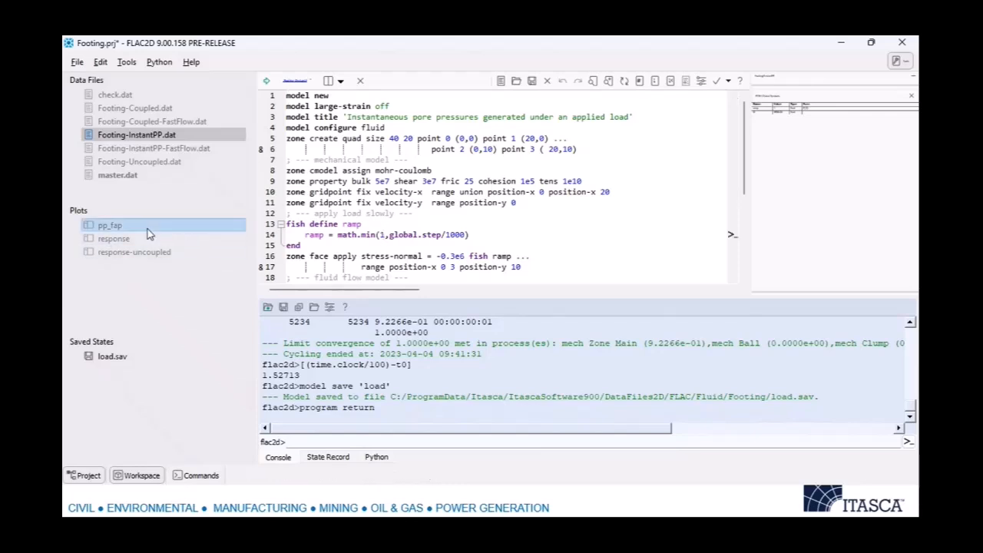
View the pore pressures under the footing load in the pp_fap plot and open Footing-Coupled.dat.
double_click(210, 223)
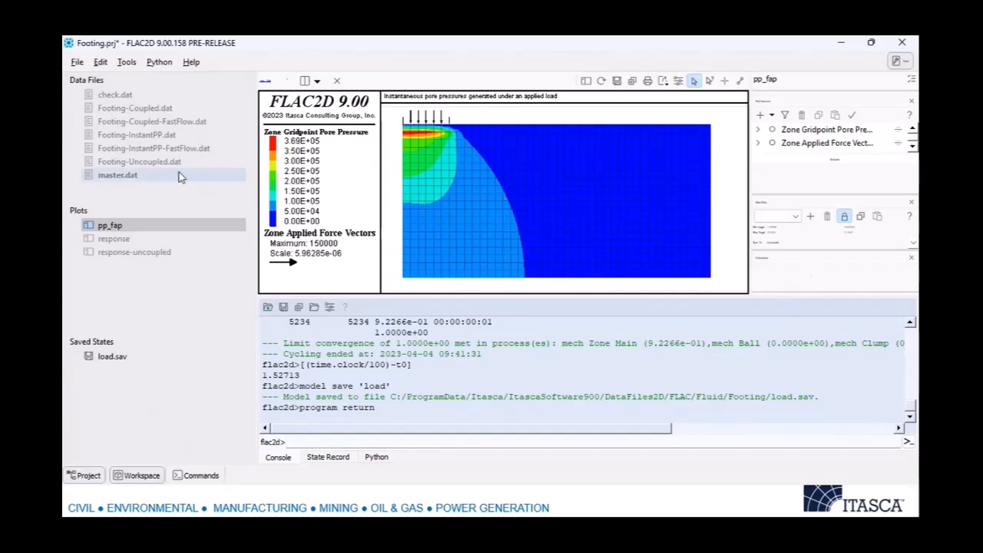
double_click(164, 110)
click(402, 182)
click(406, 356)
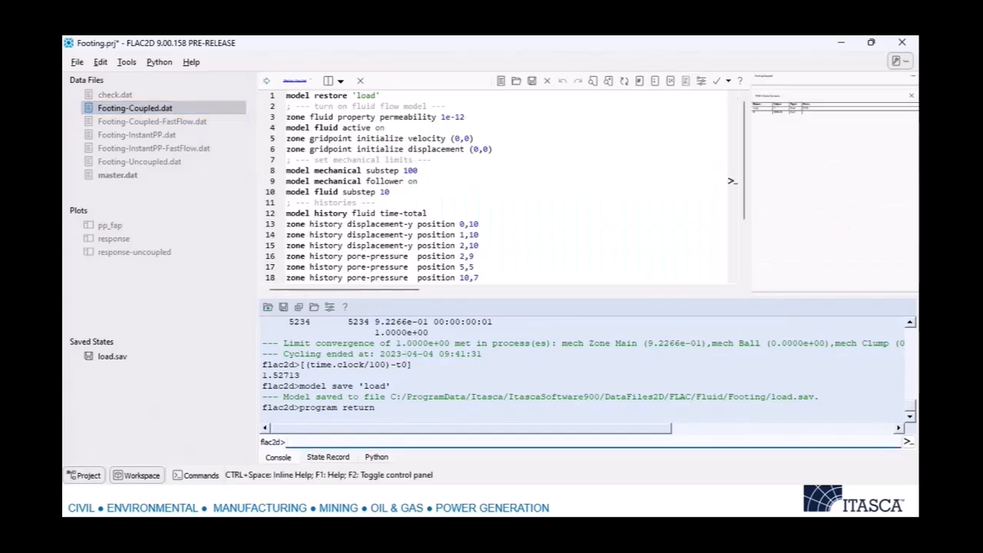
With the command console hidden, show the pp_fap plot below Footing-Coupled.dat and run the script.
click(201, 477)
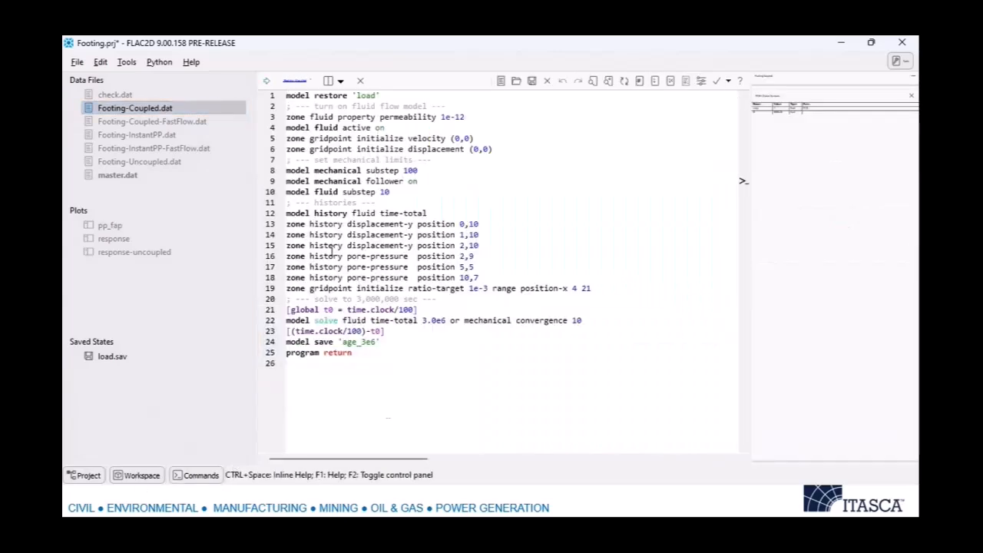
click(340, 80)
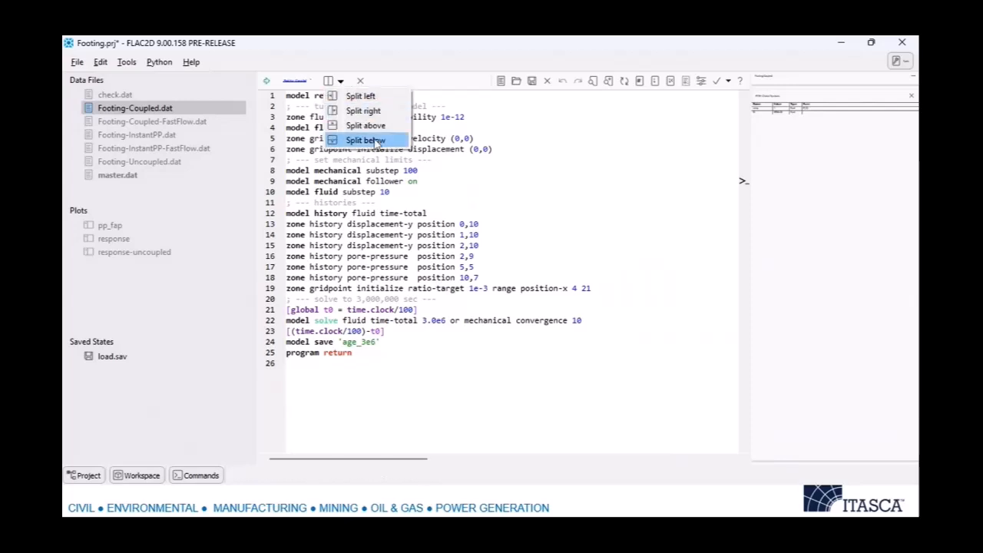
click(358, 141)
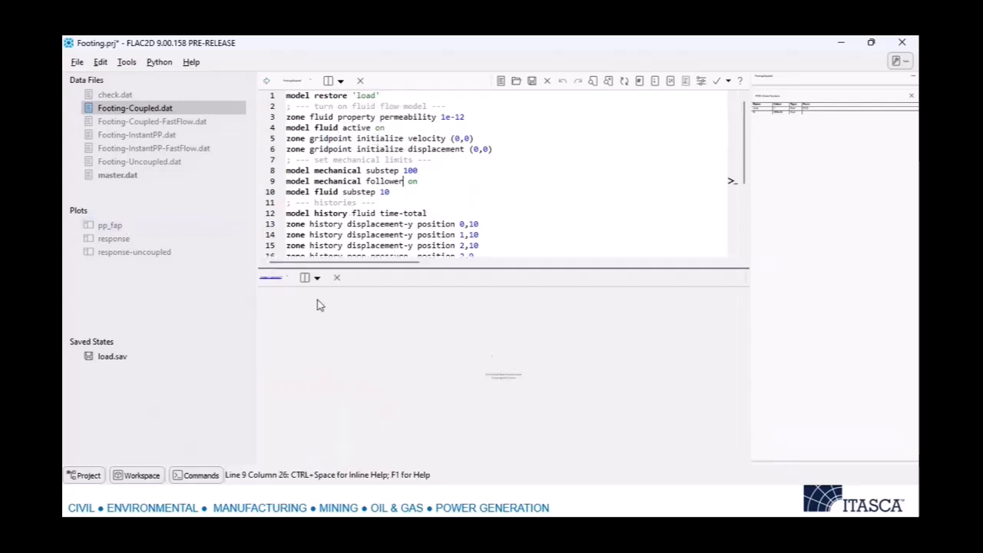
double_click(125, 225)
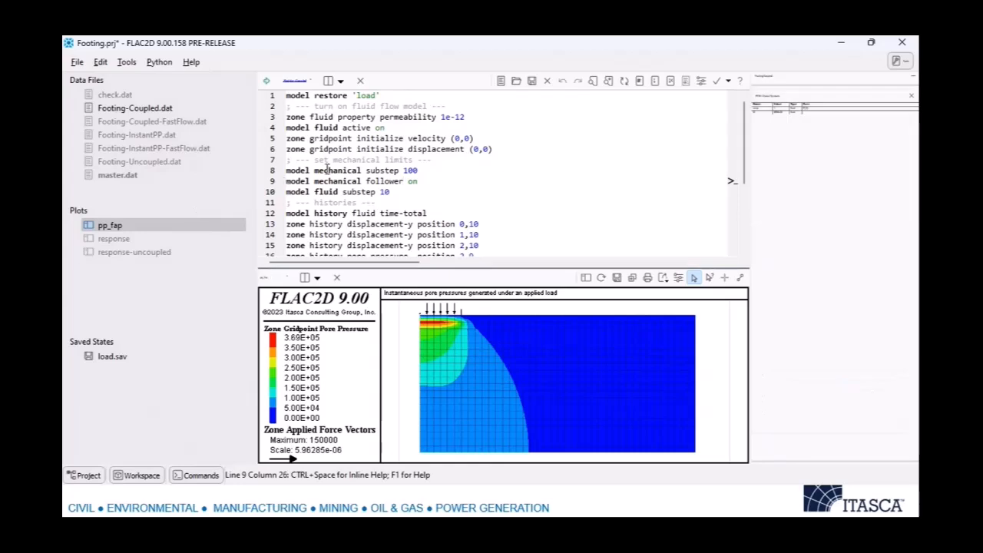
click(265, 80)
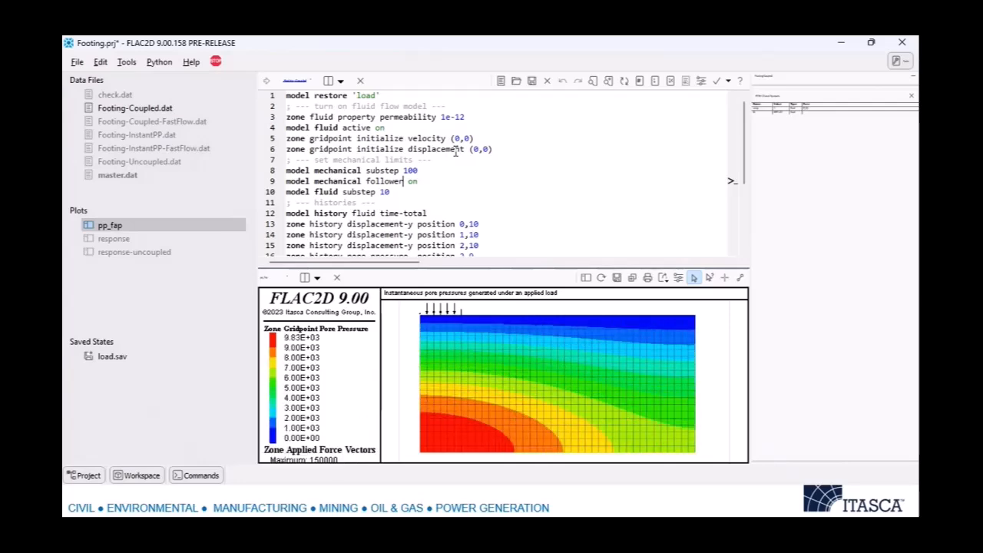
Read through Footing-InstantPP.dat, examining the load ramp, fluid modulus, surface pore-pressure fixity and inactive fluid setting.
click(153, 135)
key(ctrl+Home)
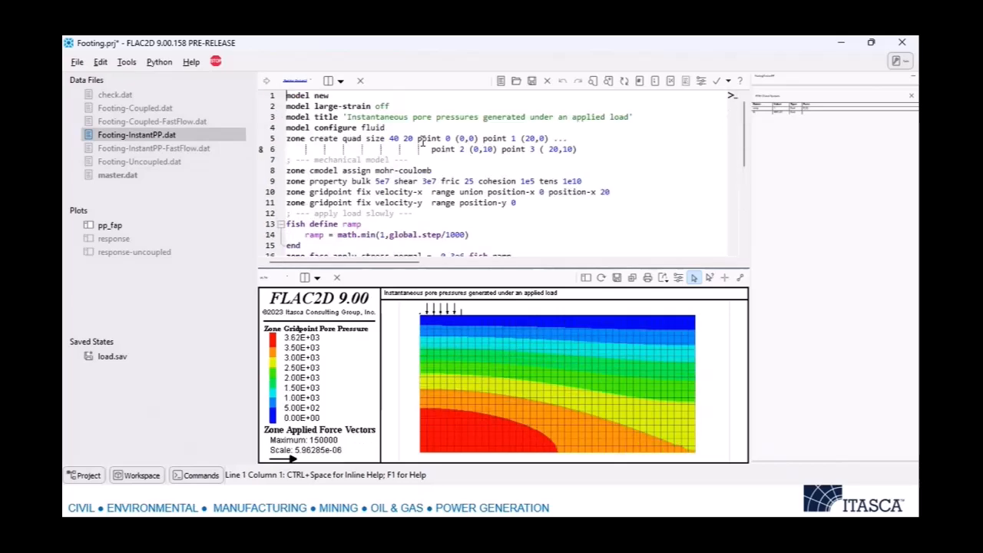
scroll(421, 145, down, 2)
scroll(423, 145, down, 2)
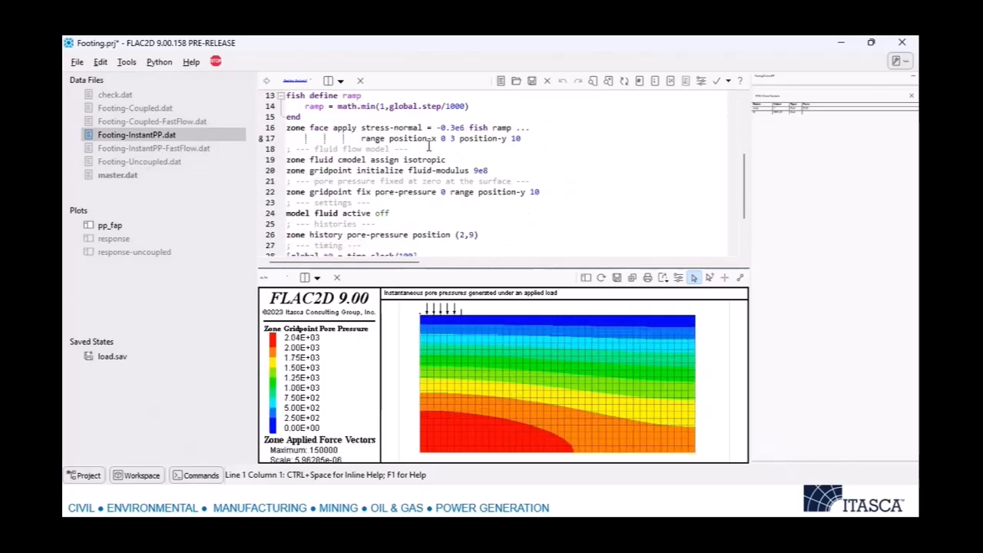
scroll(430, 146, down, 1)
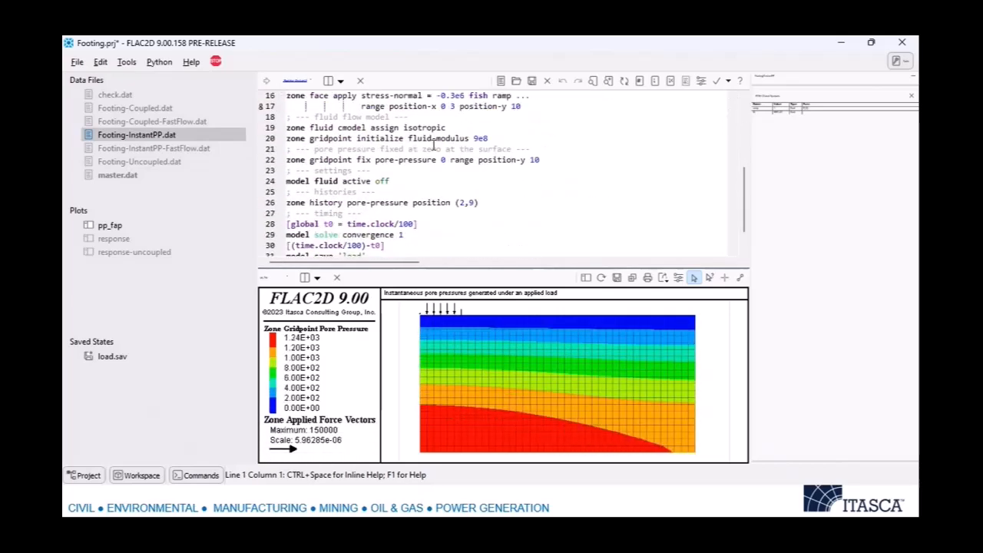
scroll(430, 146, down, 1)
scroll(434, 148, up, 3)
scroll(435, 147, down, 4)
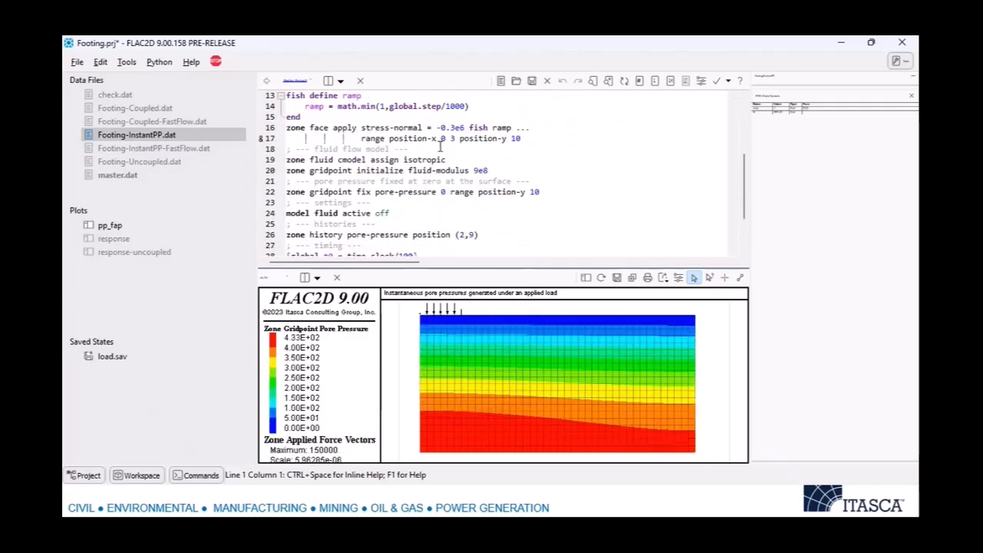
scroll(455, 143, down, 1)
drag(488, 138, 471, 138)
scroll(438, 170, down, 1)
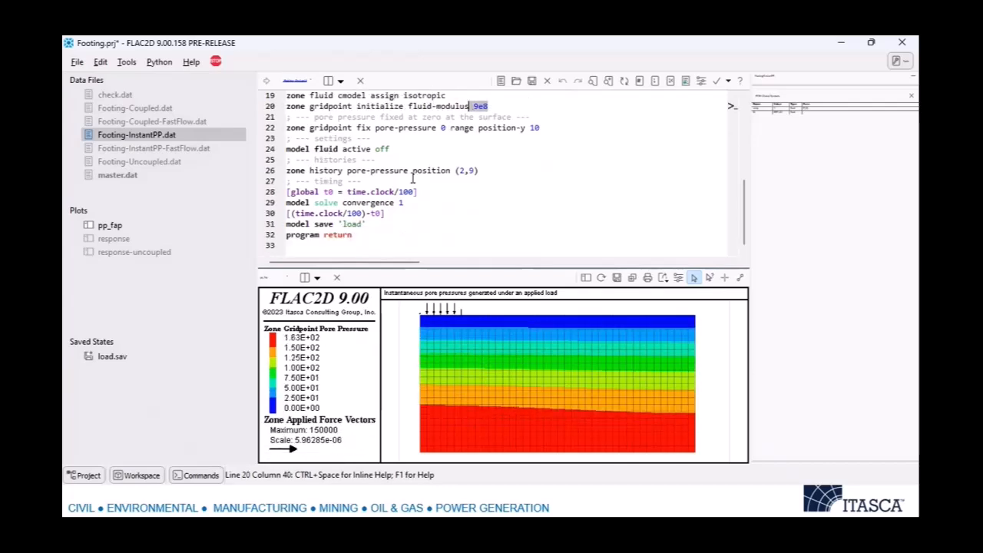
click(397, 158)
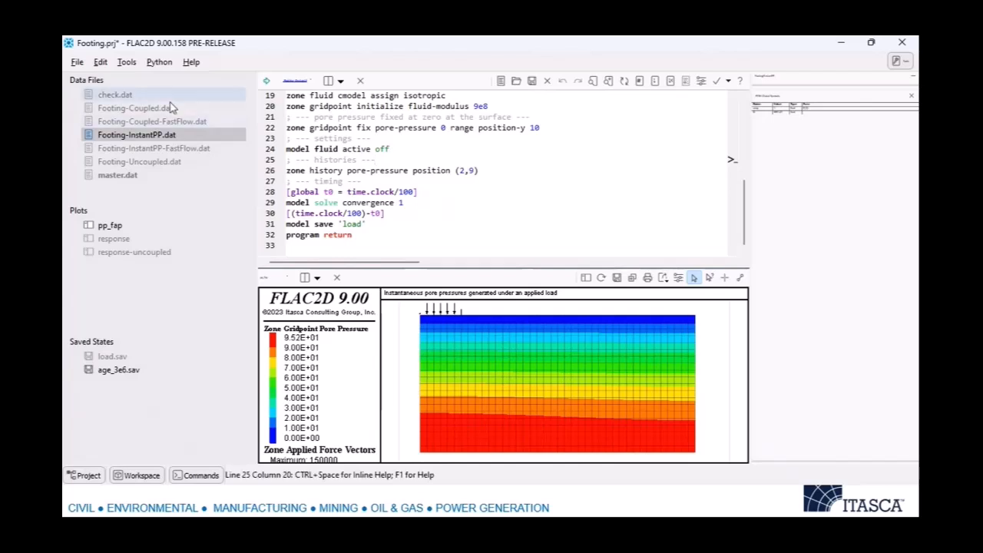
Return to Footing-Coupled.dat and examine its mechanical limits, highlighting the mechanical follower line.
click(153, 114)
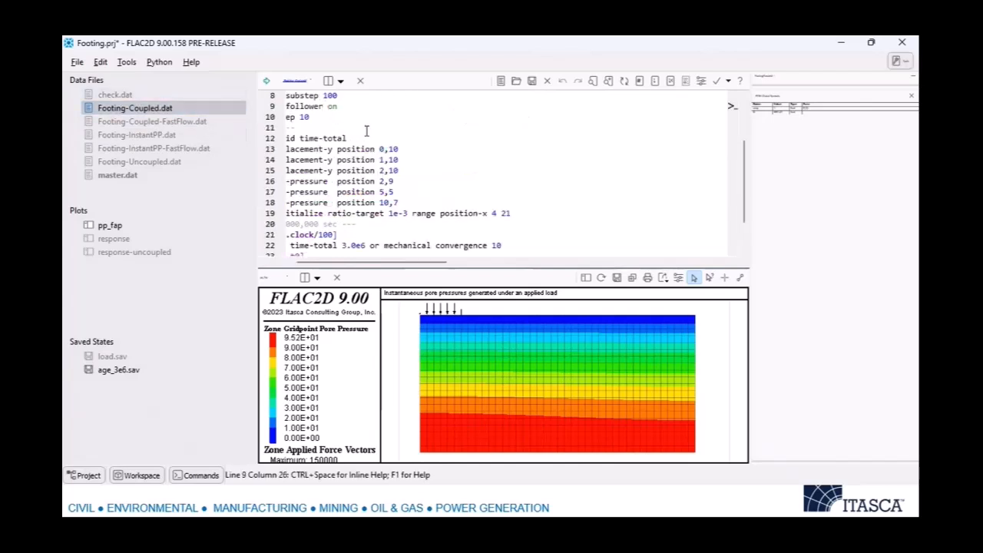
key(ctrl+Home)
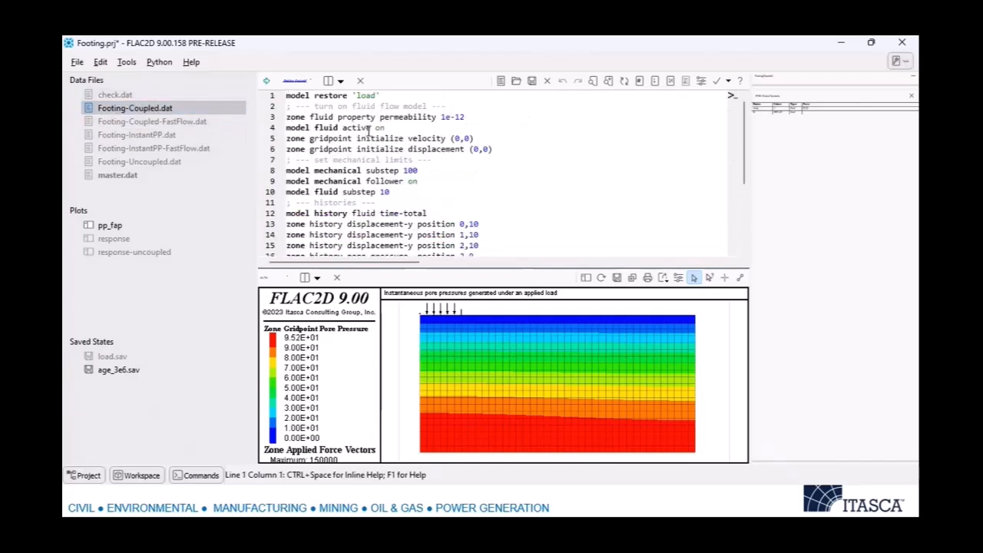
scroll(411, 126, down, 1)
click(426, 139)
key(Up)
key(Home)
key(shift+Down)
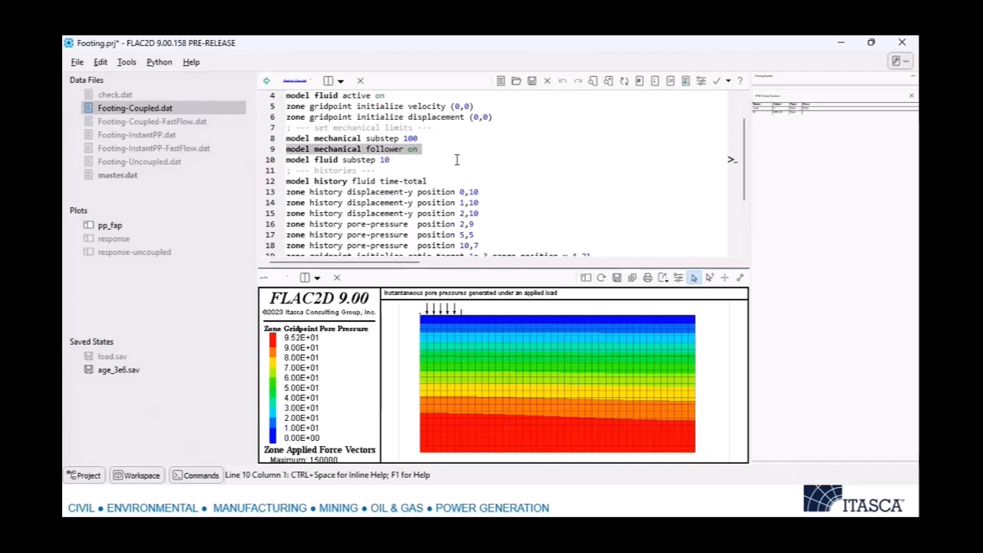